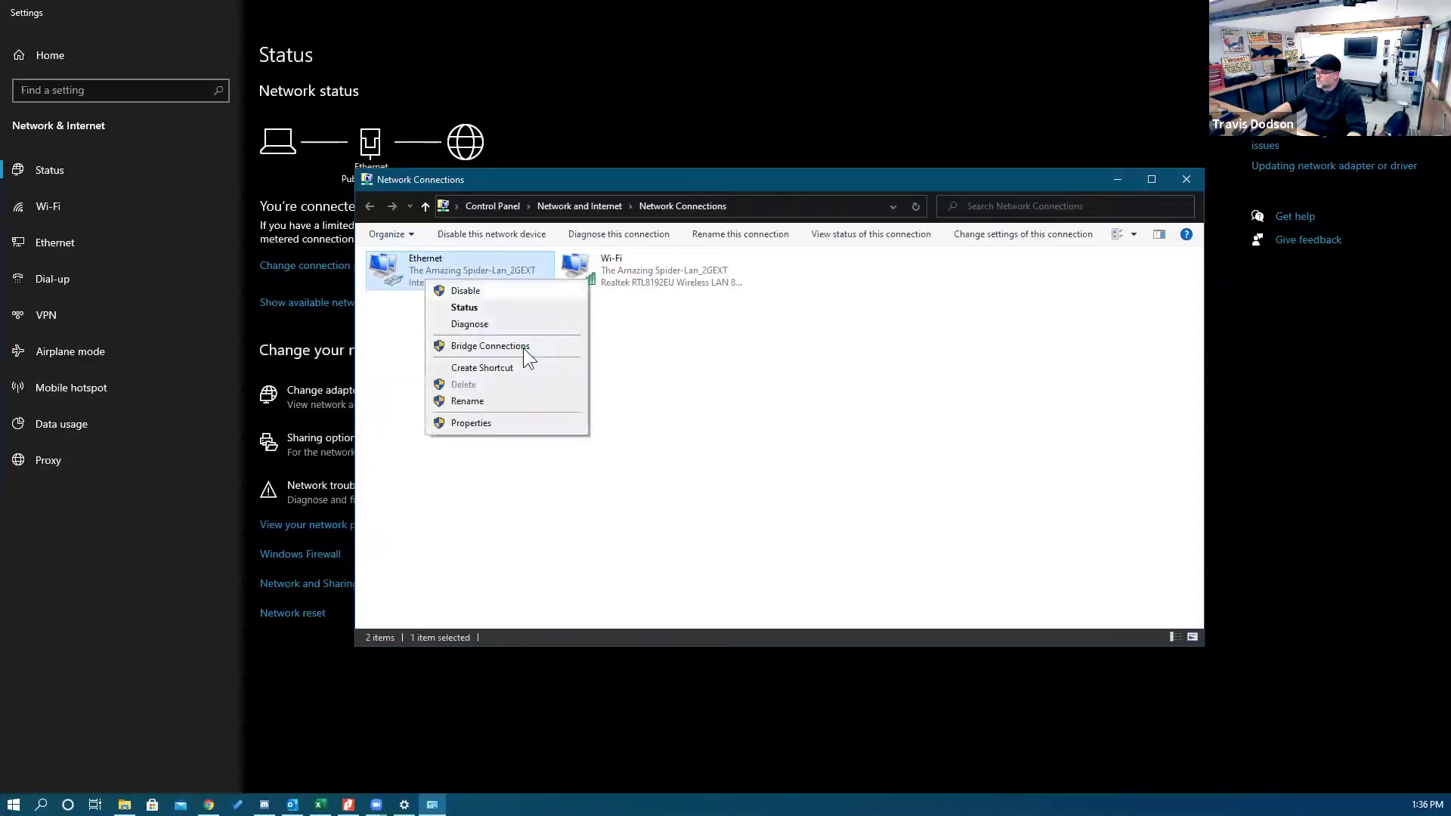
Step: Give Ethernet static IPv4 192.168.0.100, mask 255.255.255.0, then close Network Connections
click(476, 424)
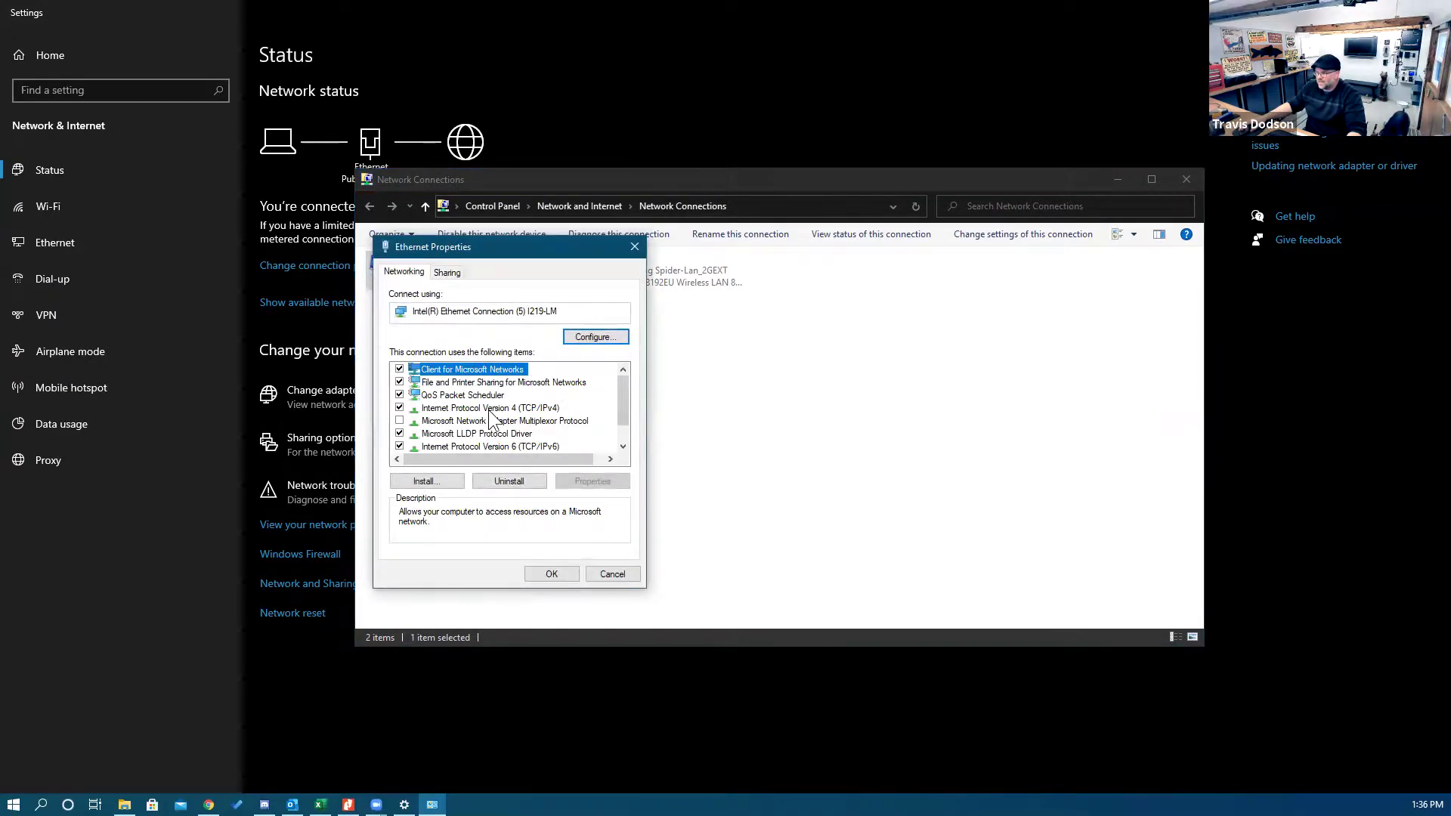
double_click(489, 408)
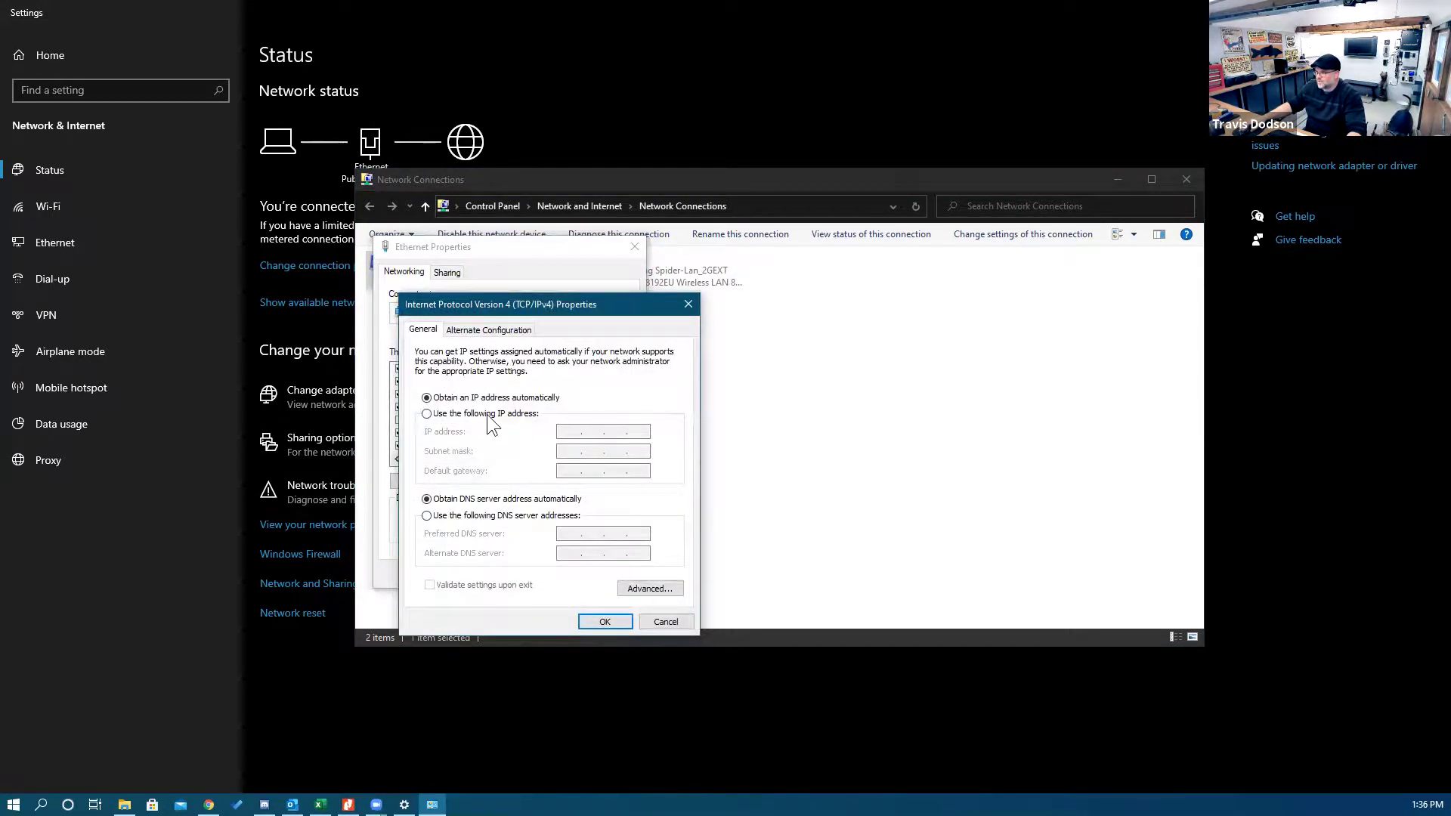
click(426, 414)
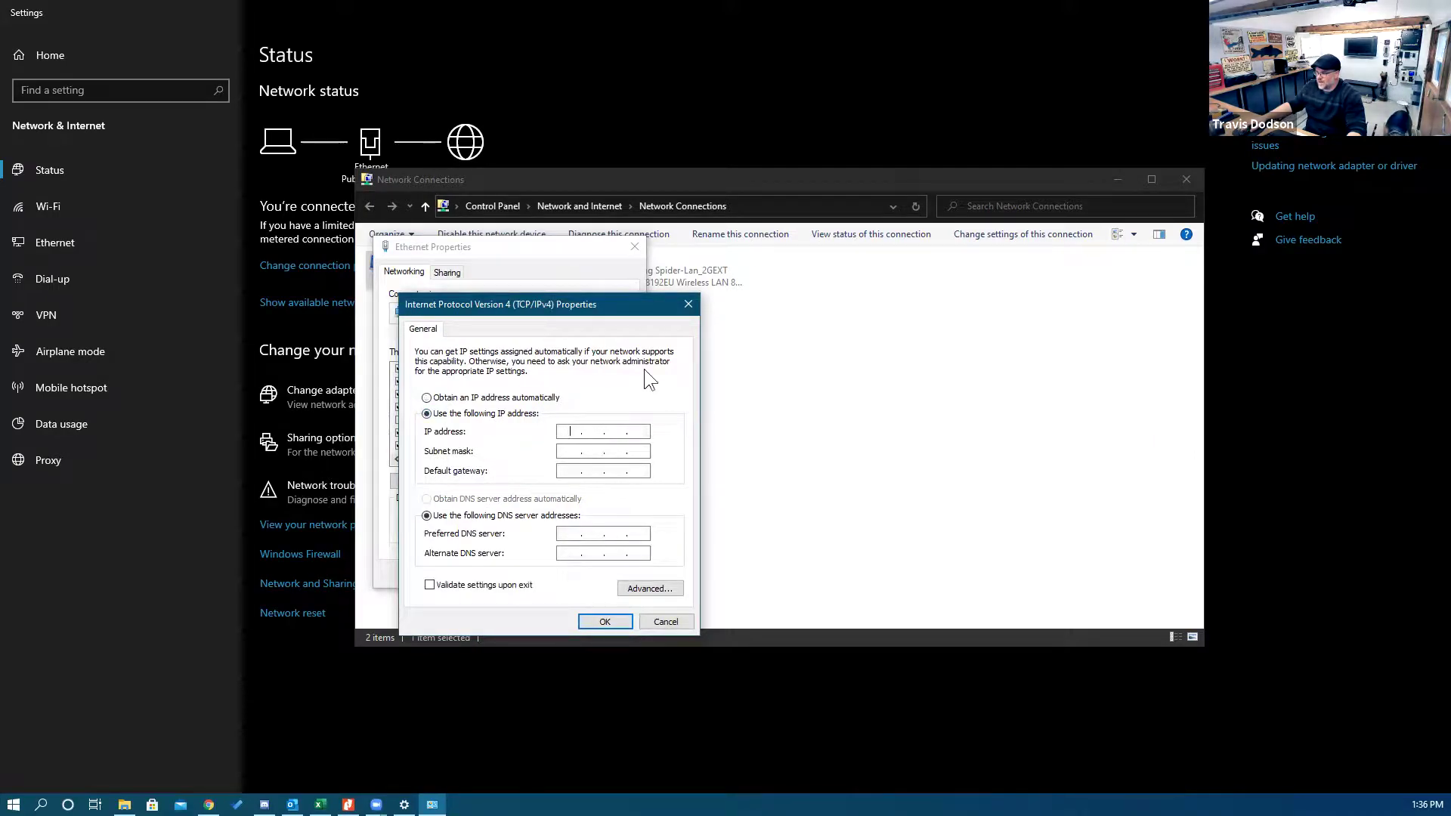
text(192.168.)
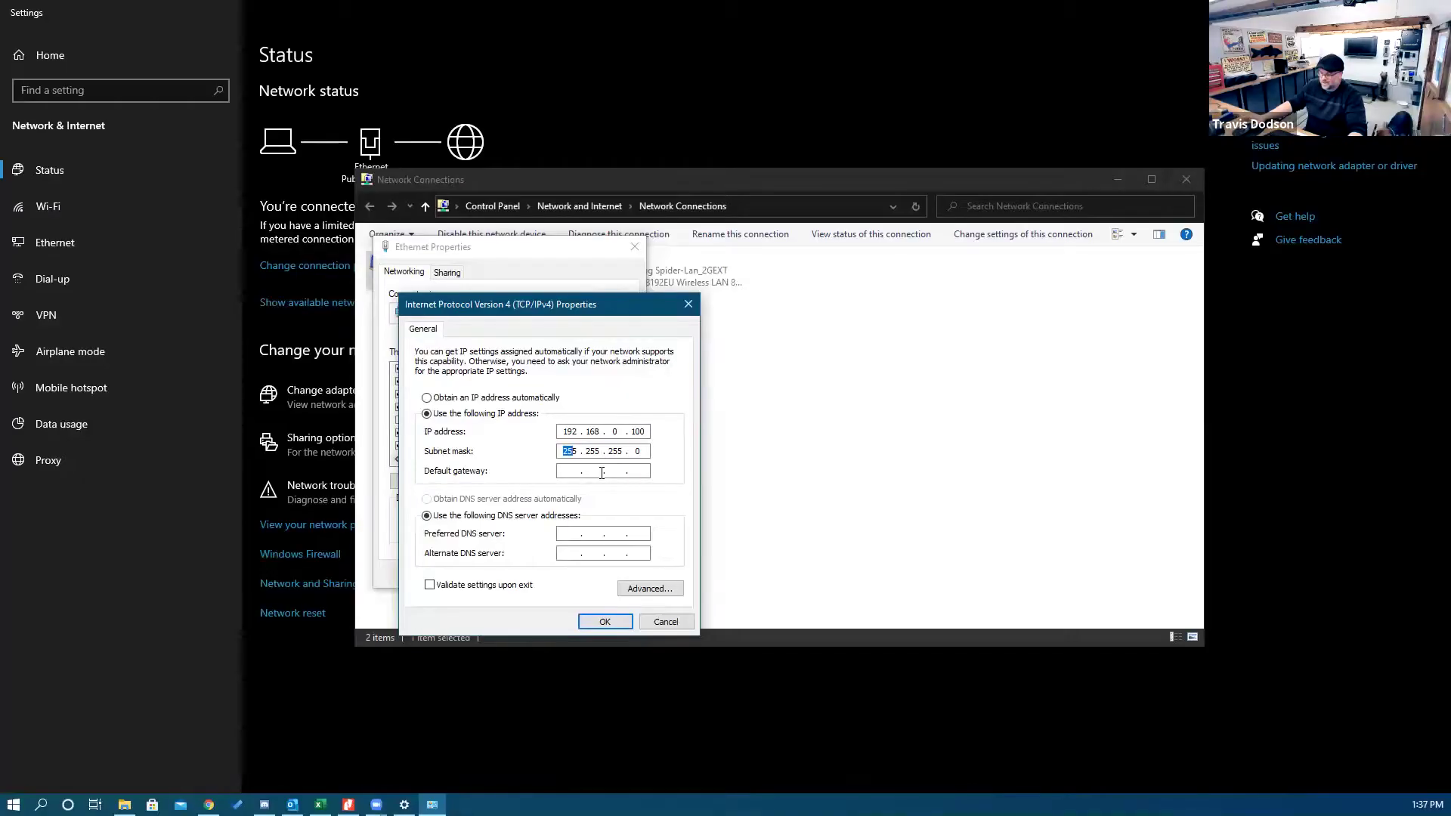
click(609, 621)
click(547, 571)
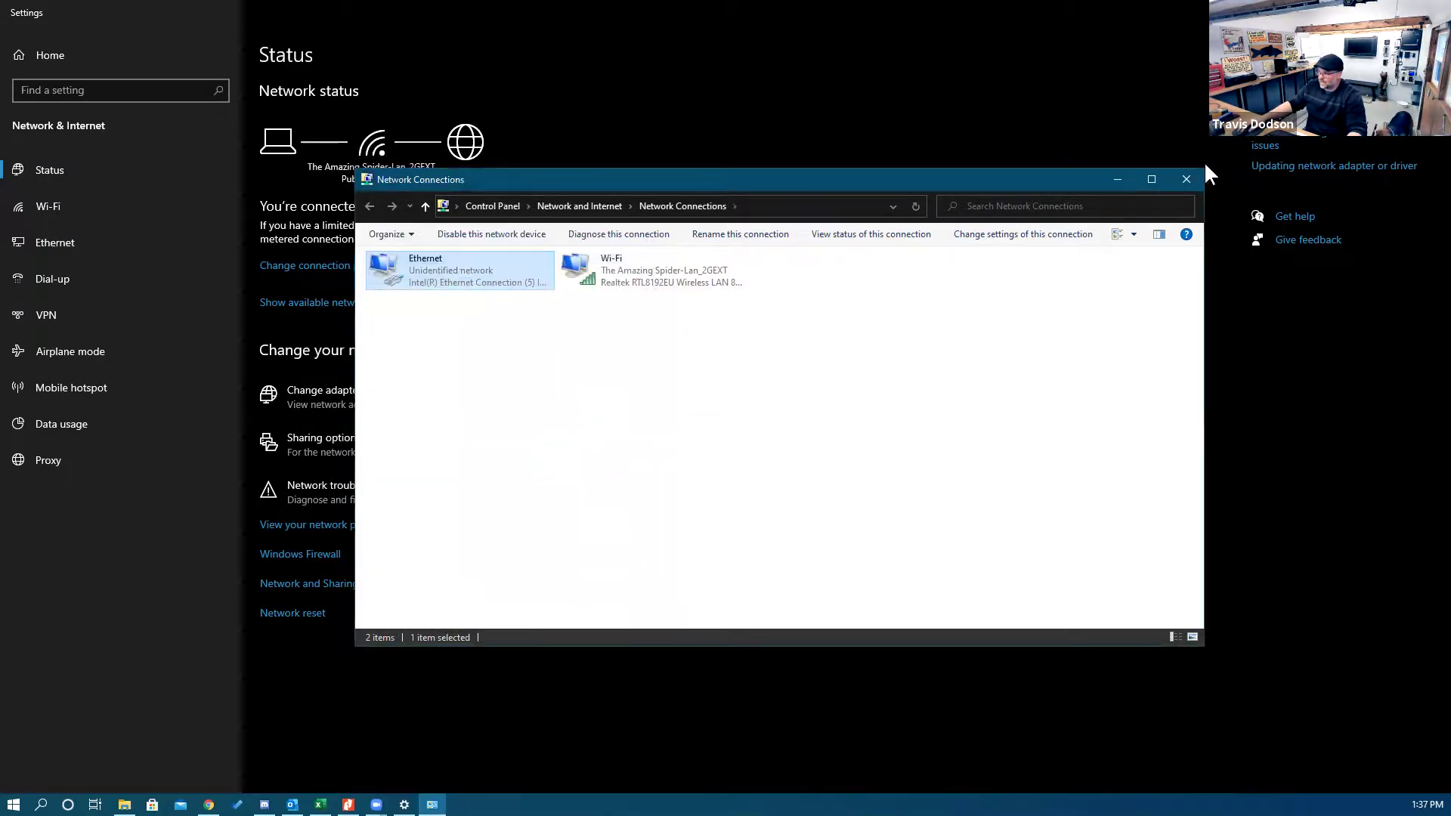
click(1186, 179)
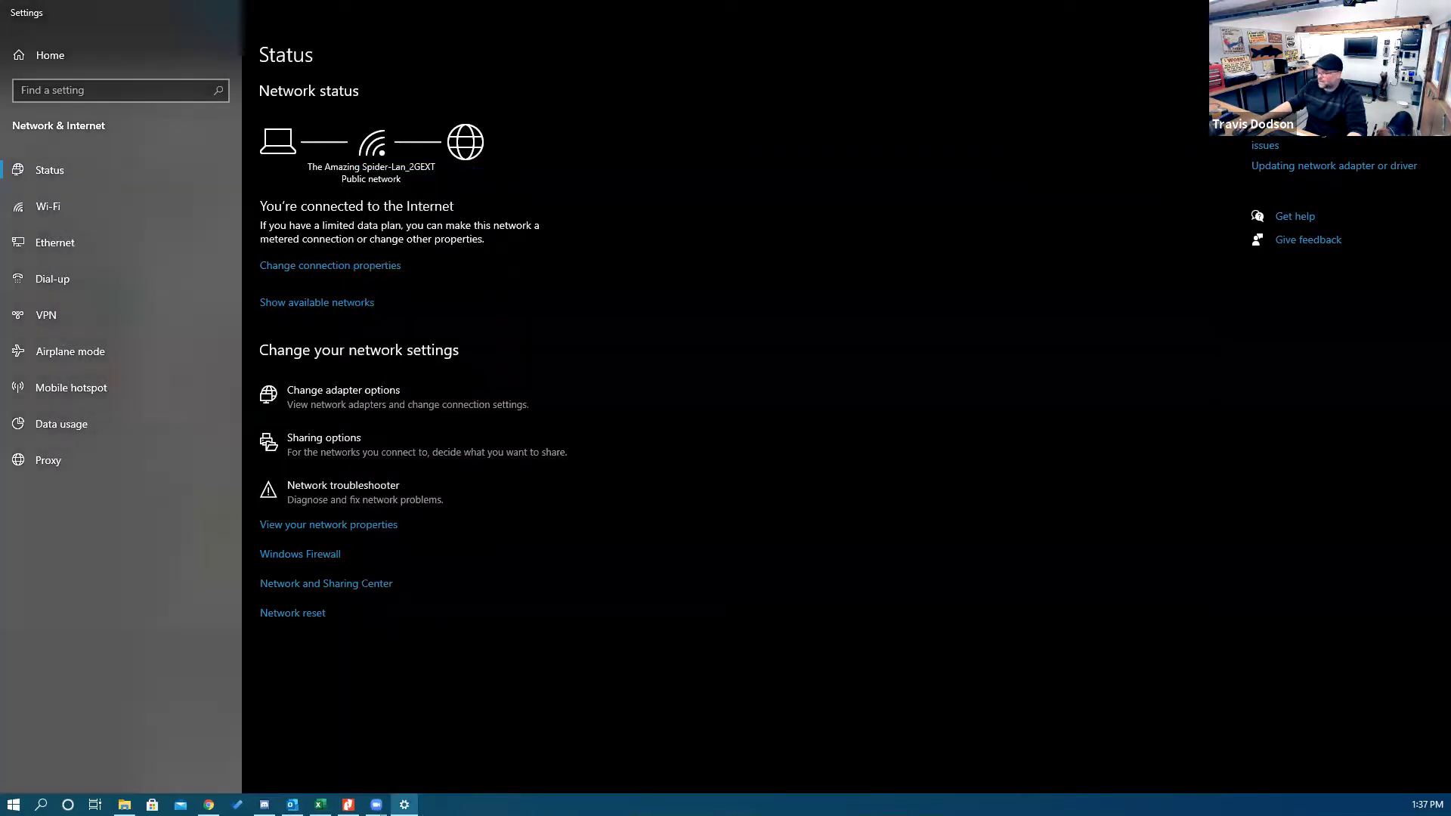
Step: Close Settings and load the node's page at 192.168.0.251 in a new Chrome tab
key(alt+F4)
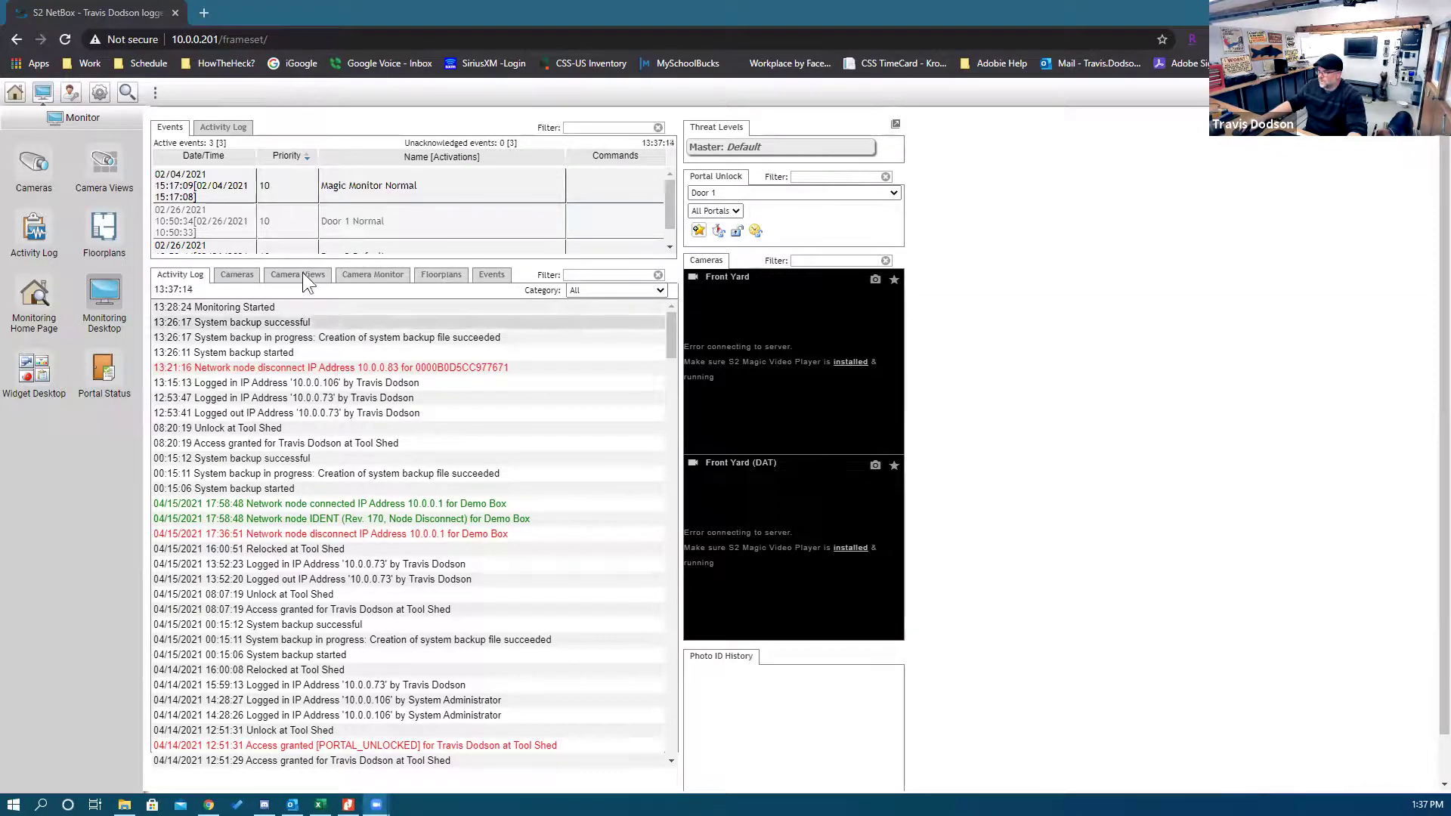
click(204, 13)
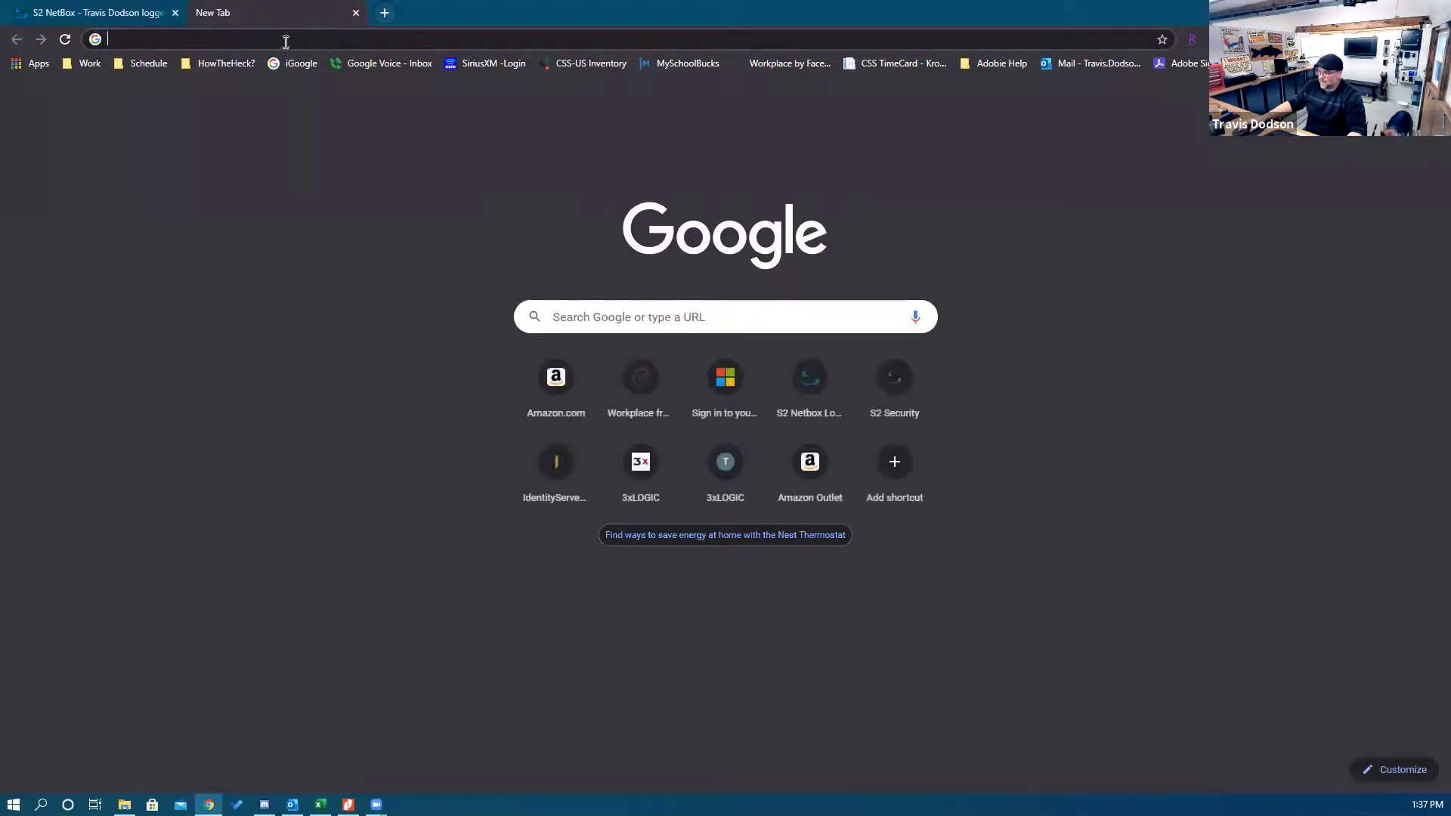
click(286, 41)
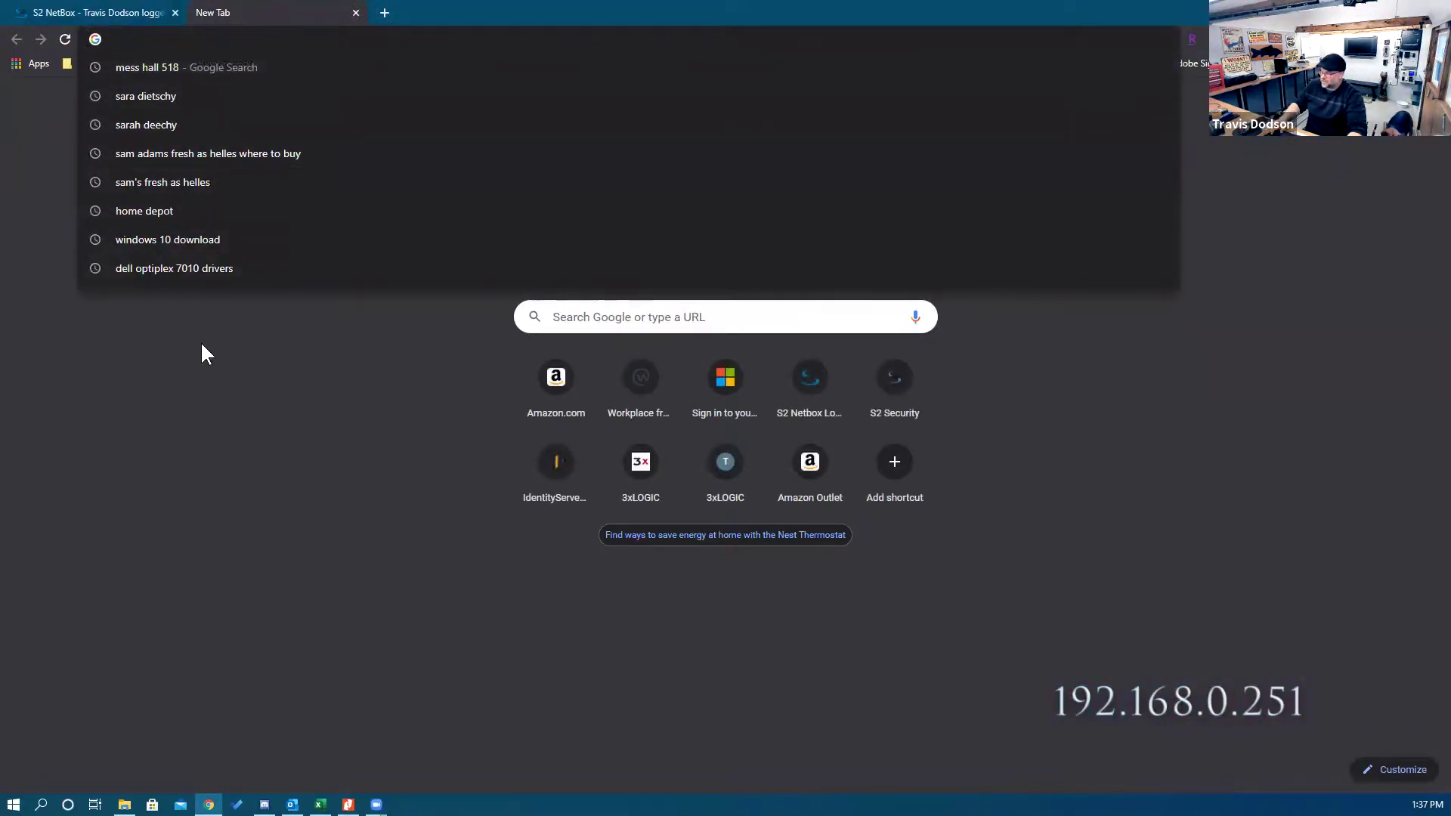
text(192.168.0)
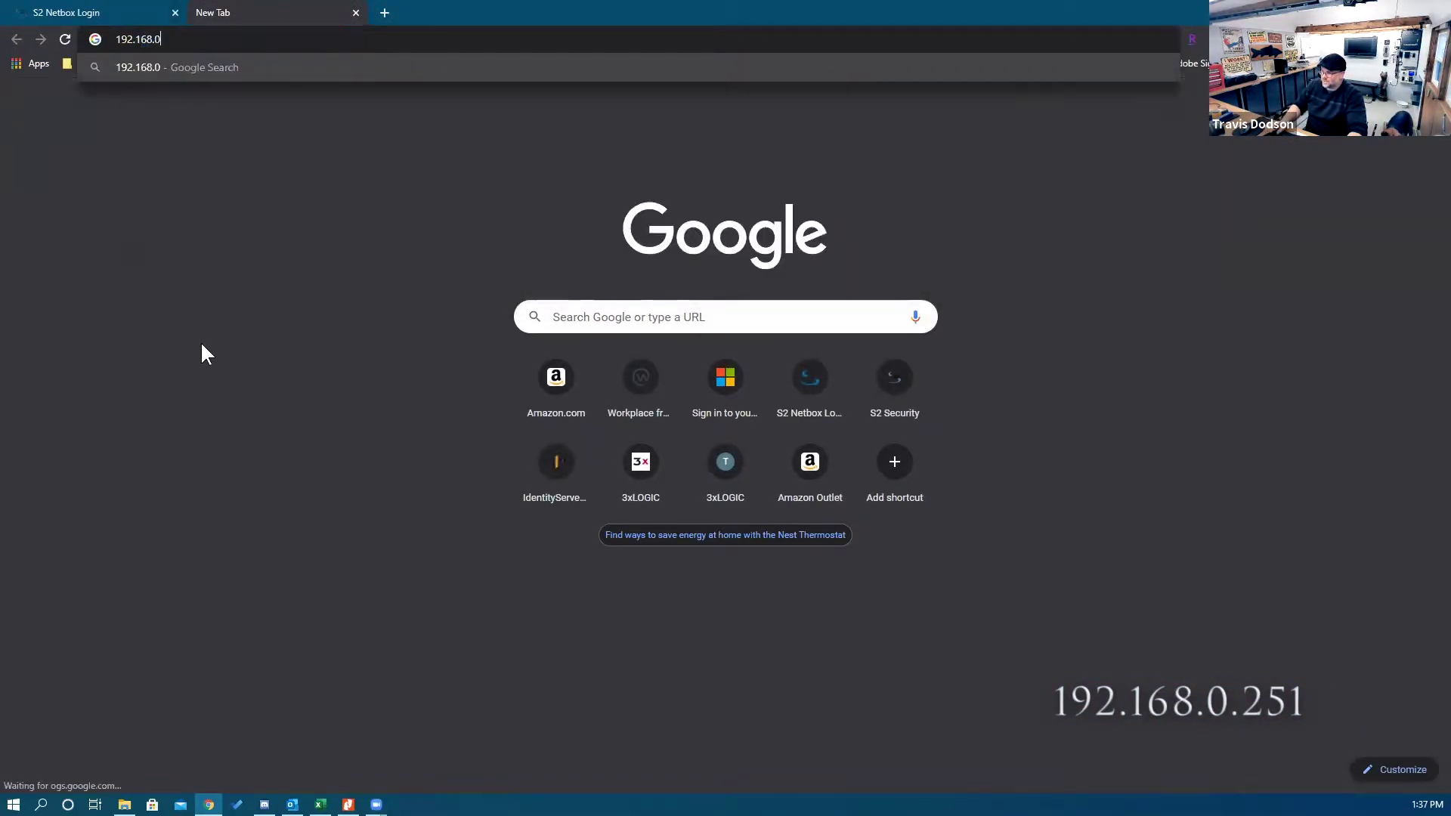
text(.)
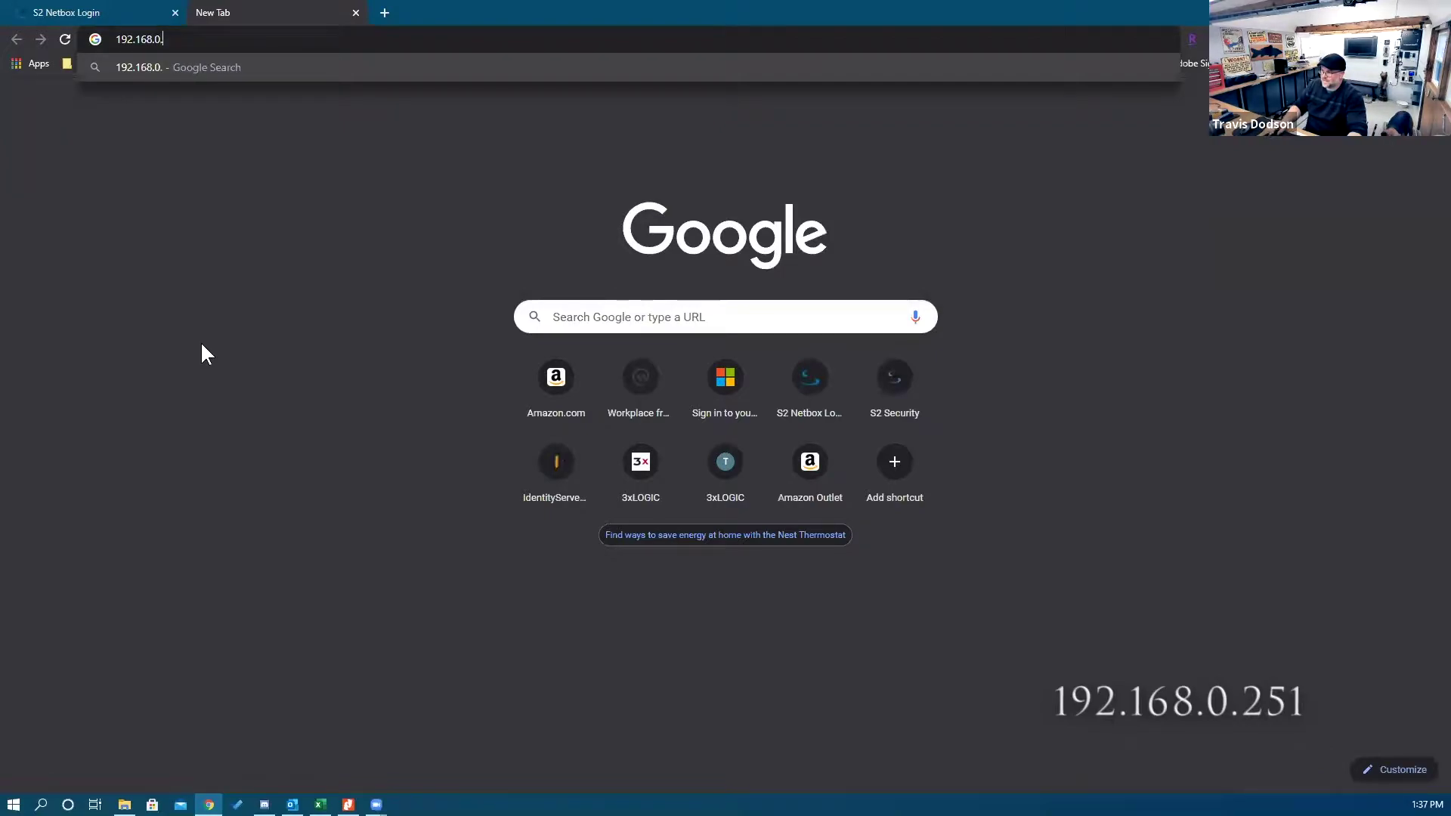
text(251)
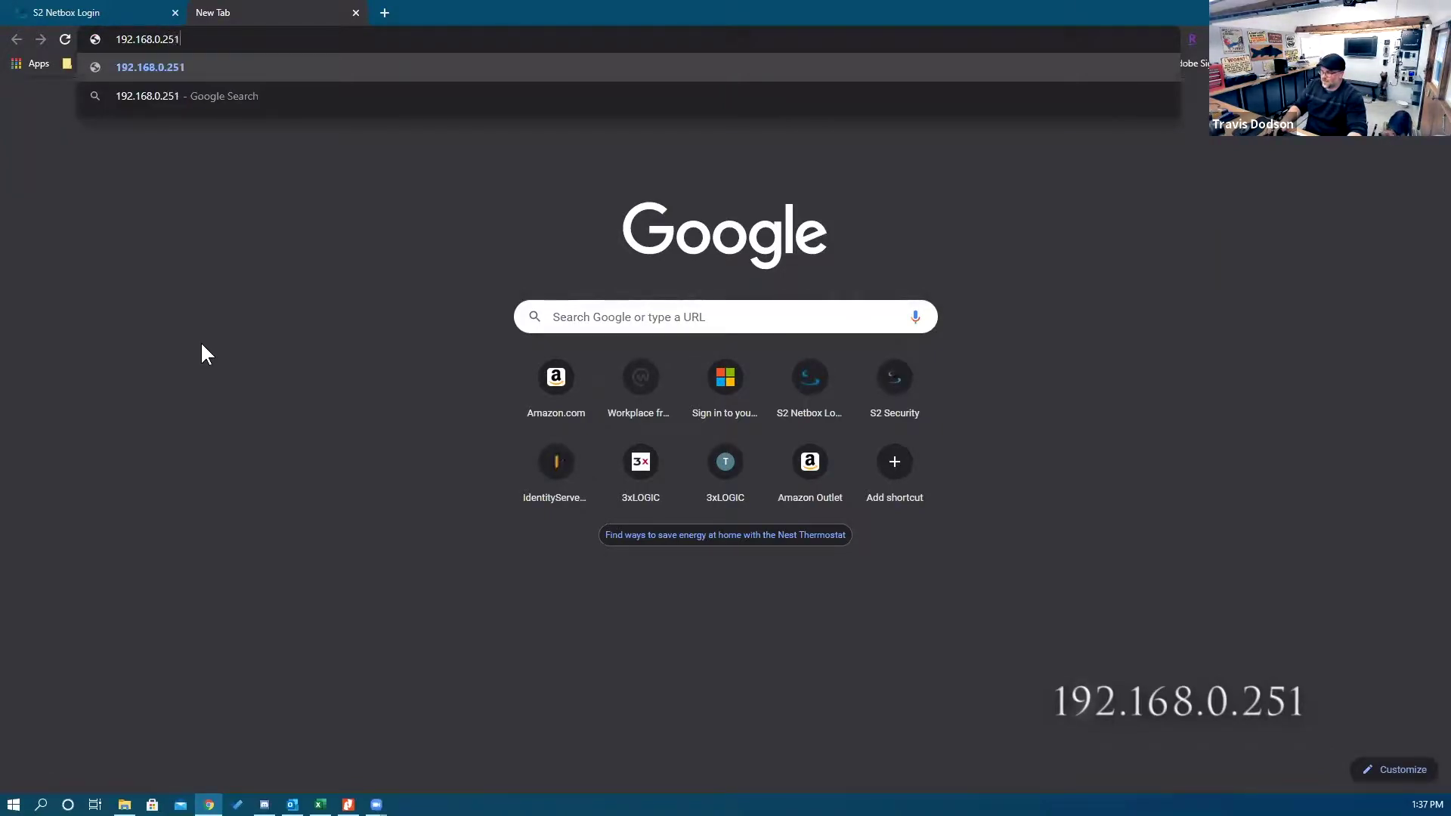
key(Return)
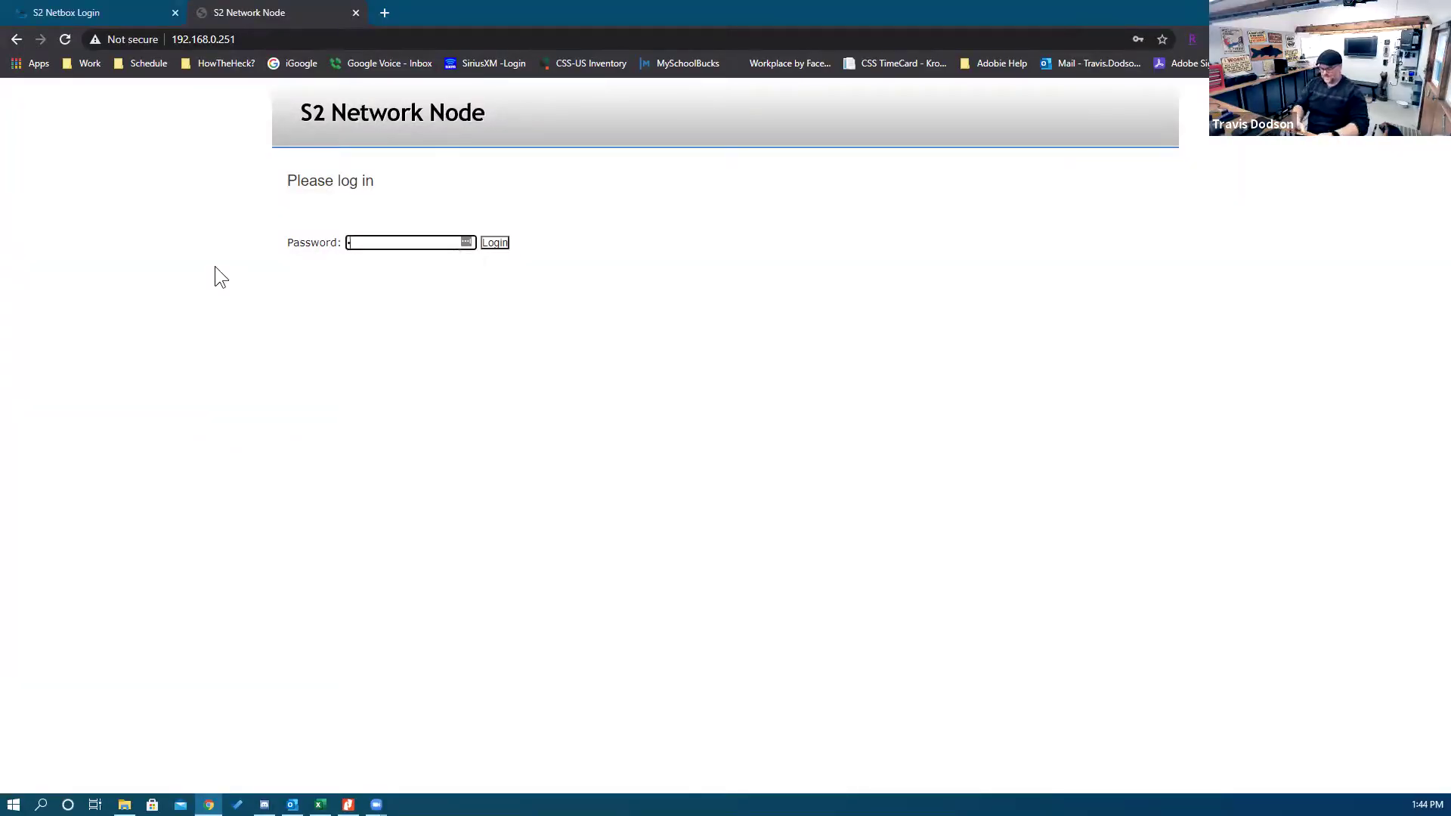
Step: Log in to the node with its password and go to the Network settings
key(Return)
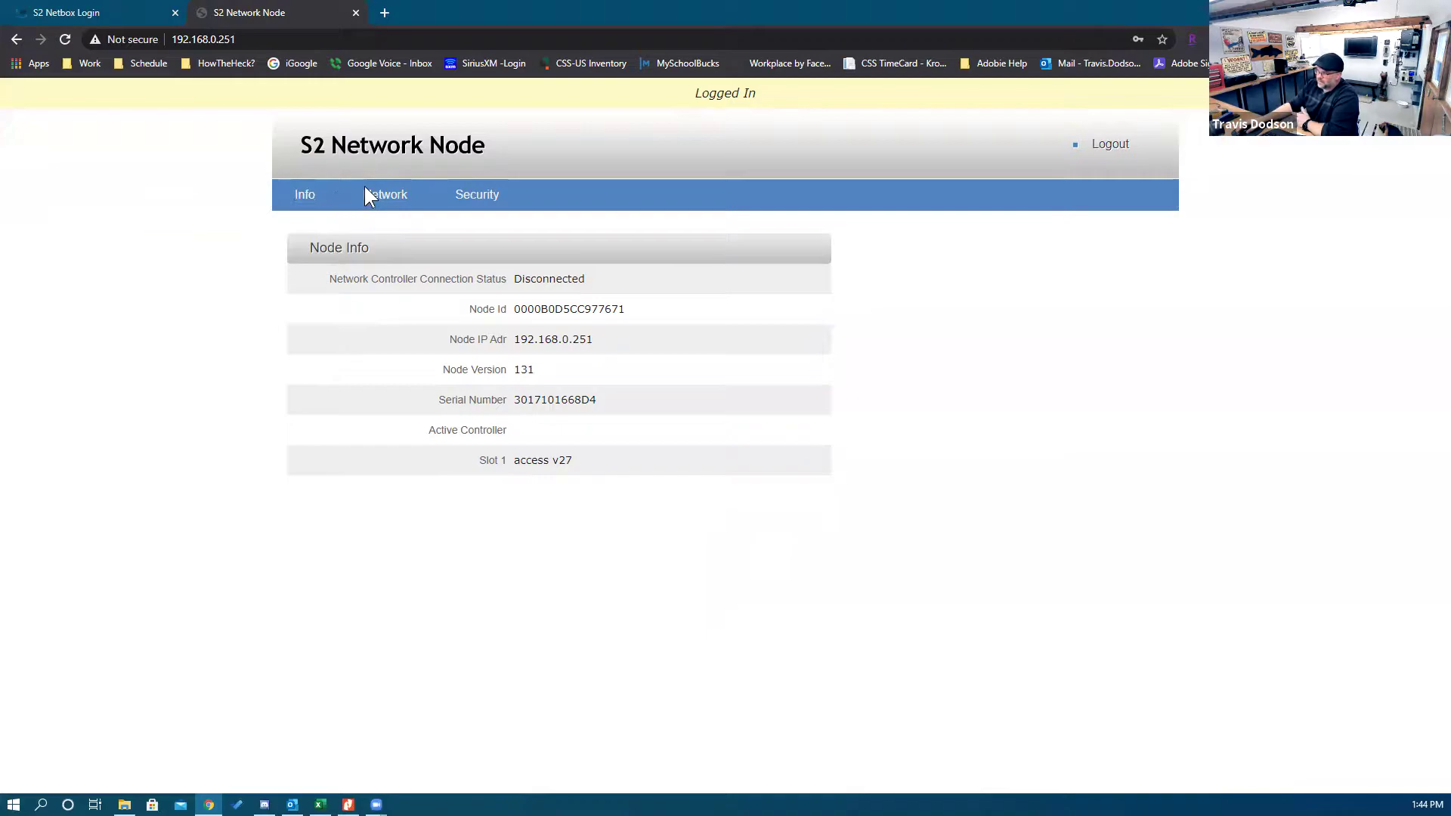
click(386, 198)
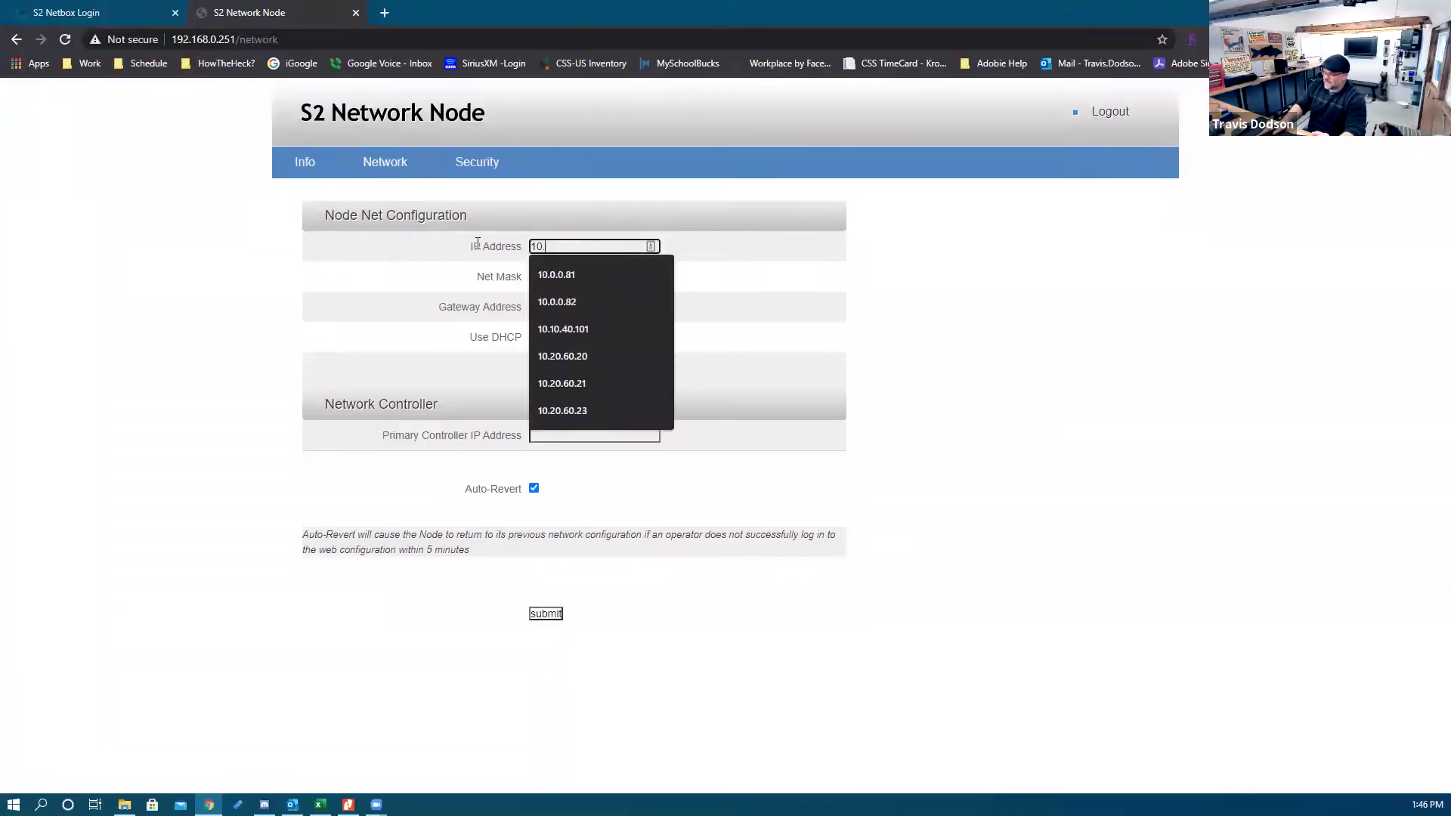
Step: Set the node's IP address to 10.0.0.83 with net mask 255.255.255.0
text(0.0.83)
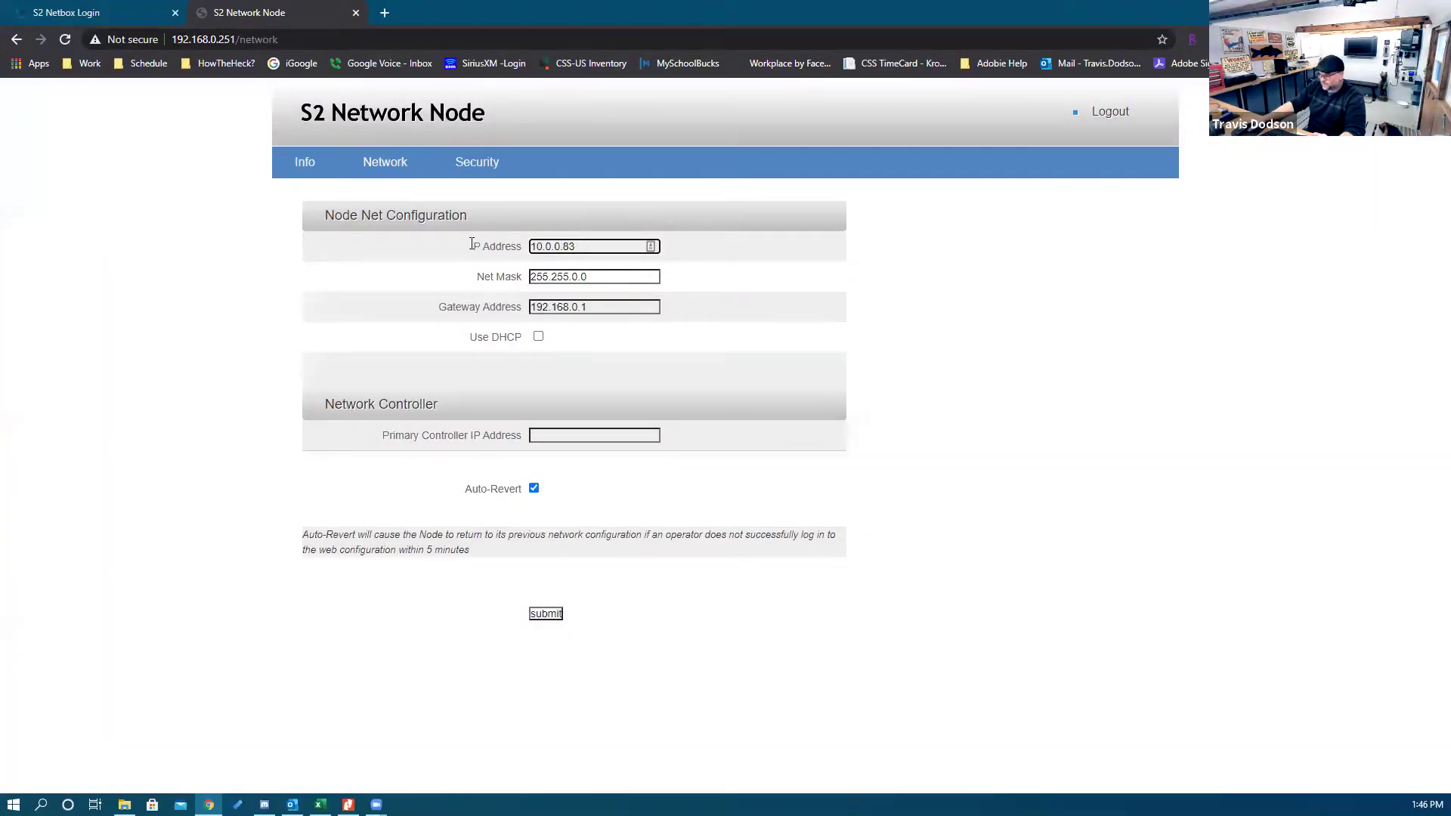
key(Tab)
text(2)
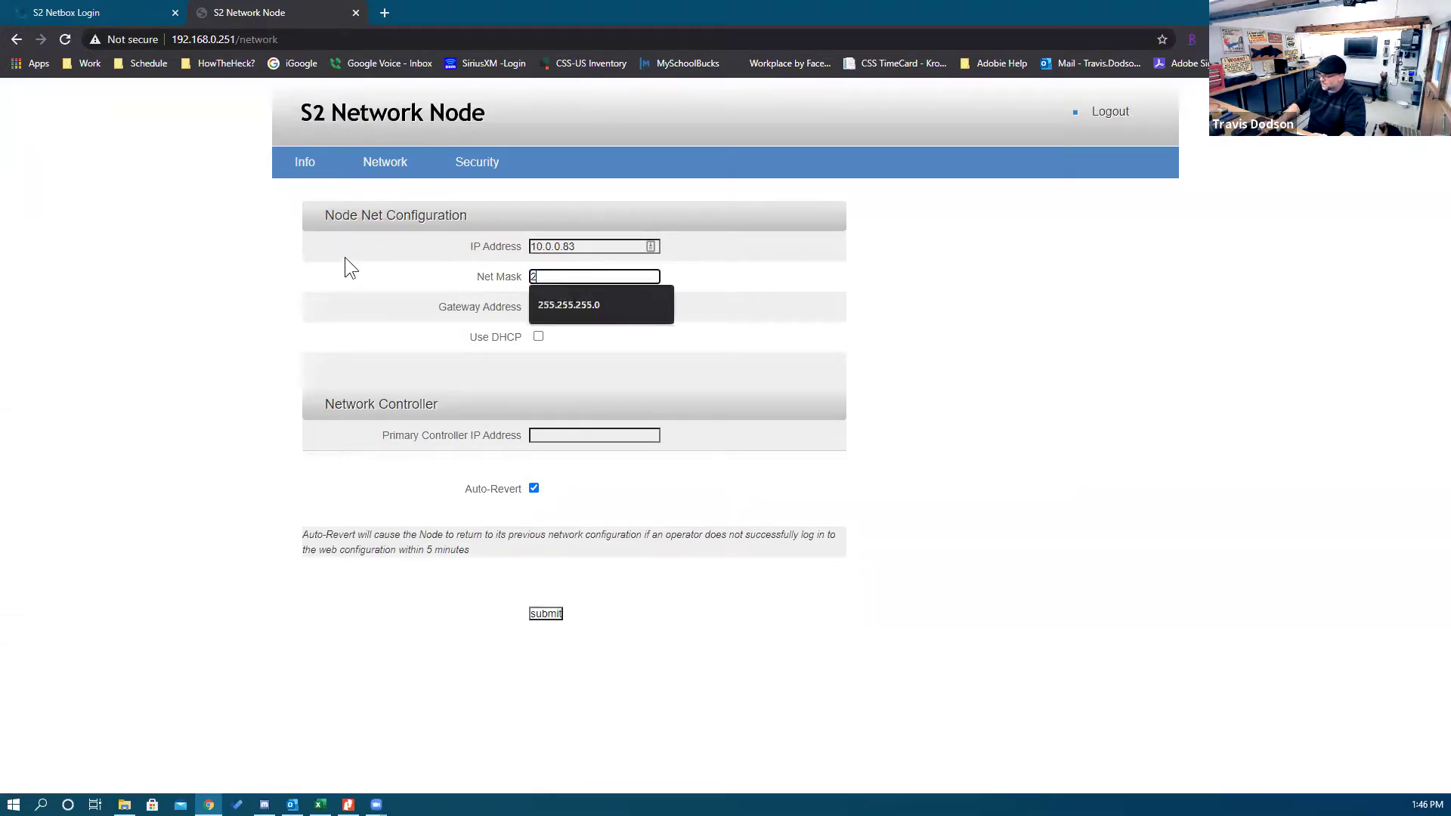
text(55.255.255.0)
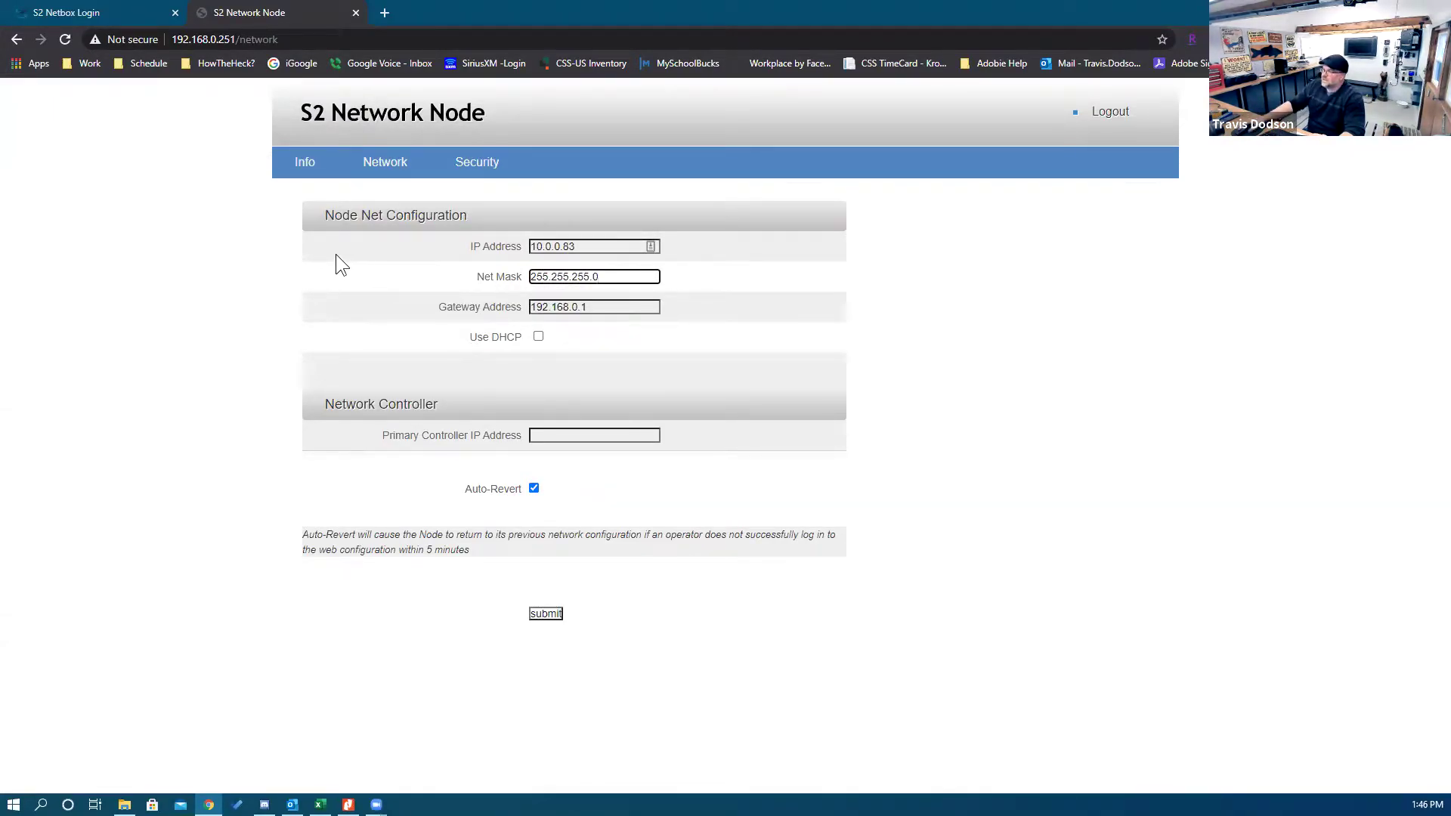
key(Tab)
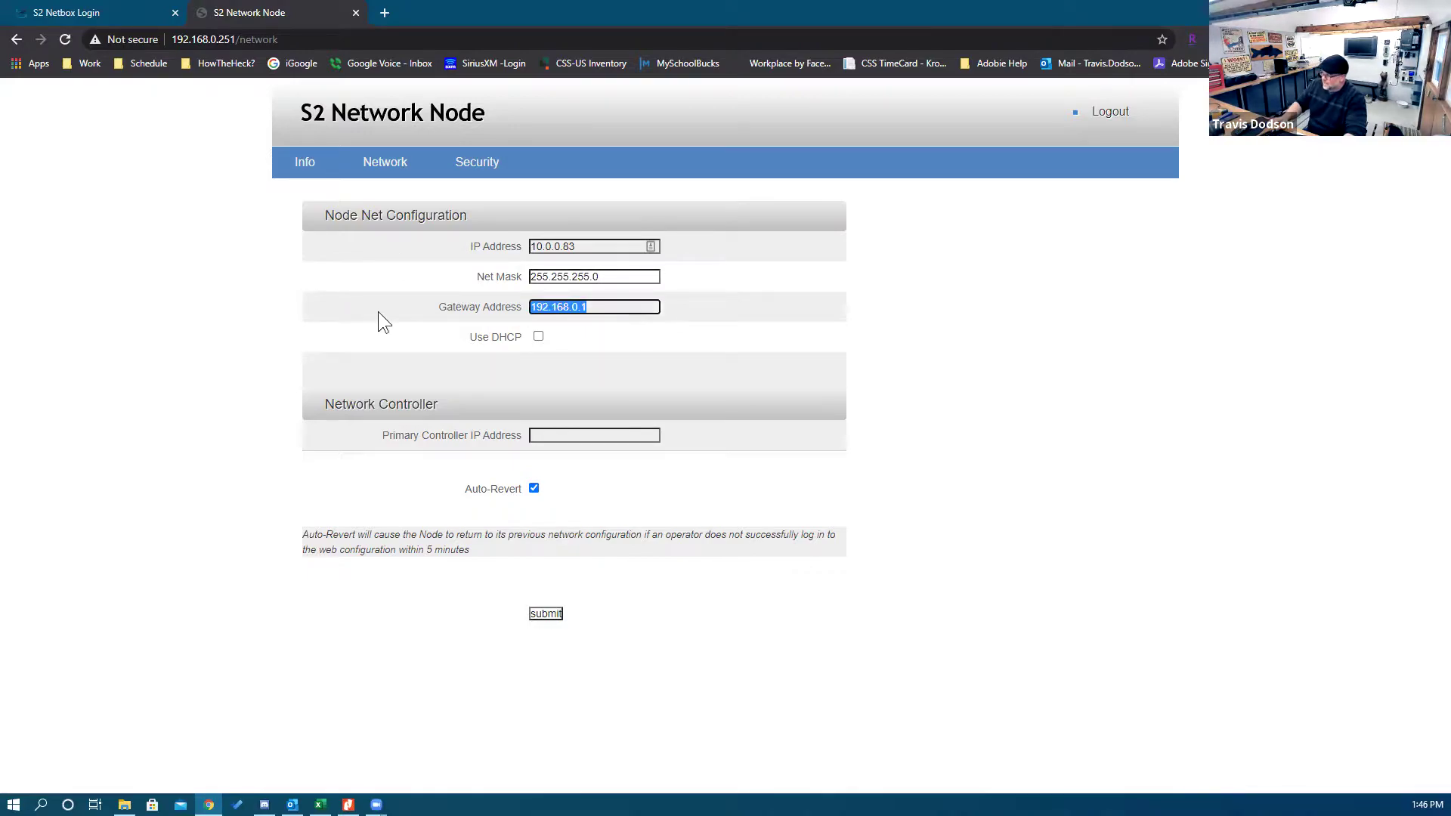
Step: Enter gateway 10.0.0.1 and primary controller IP address 10.0.0.201
text(10.0.0.1)
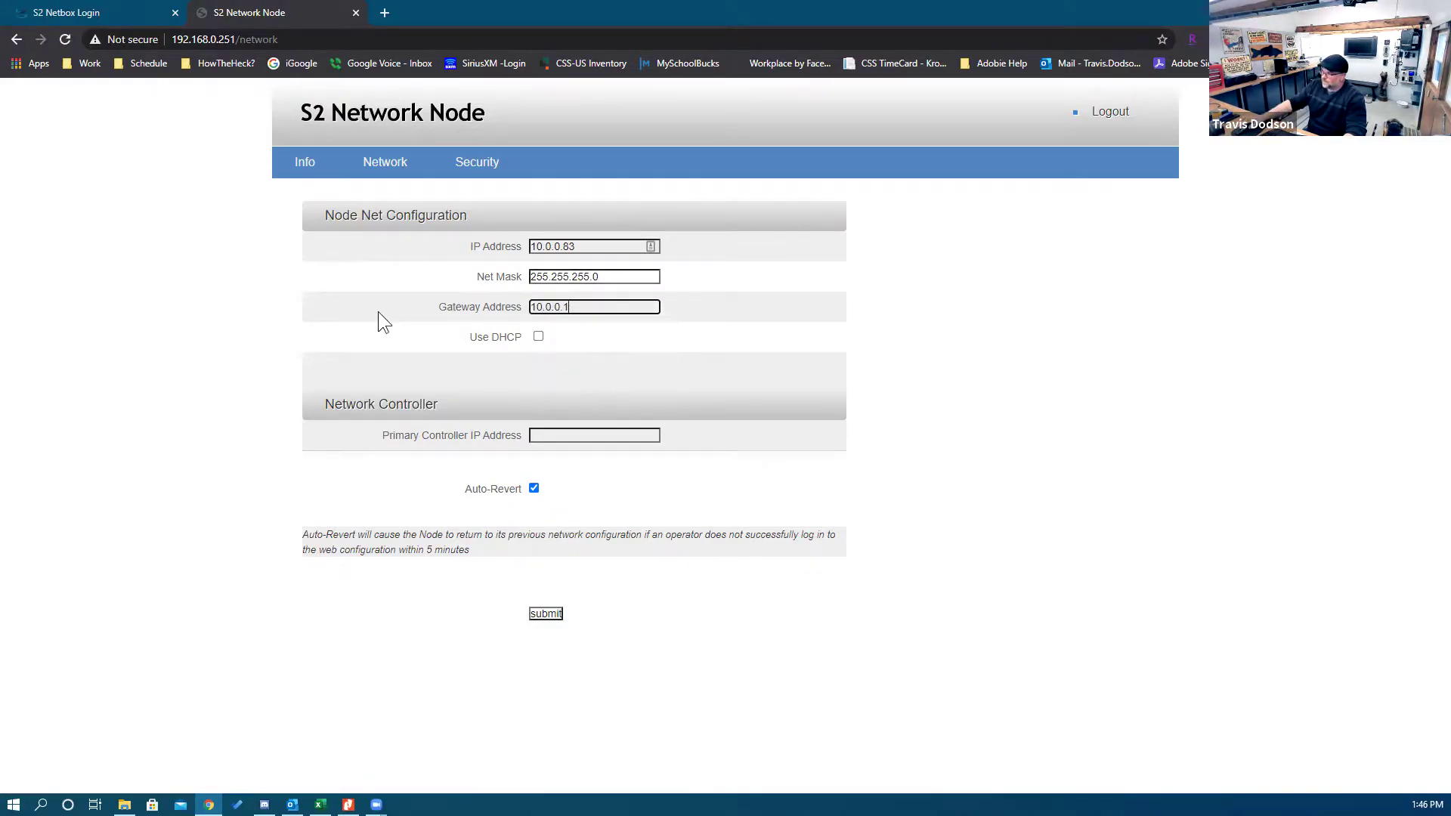
click(377, 311)
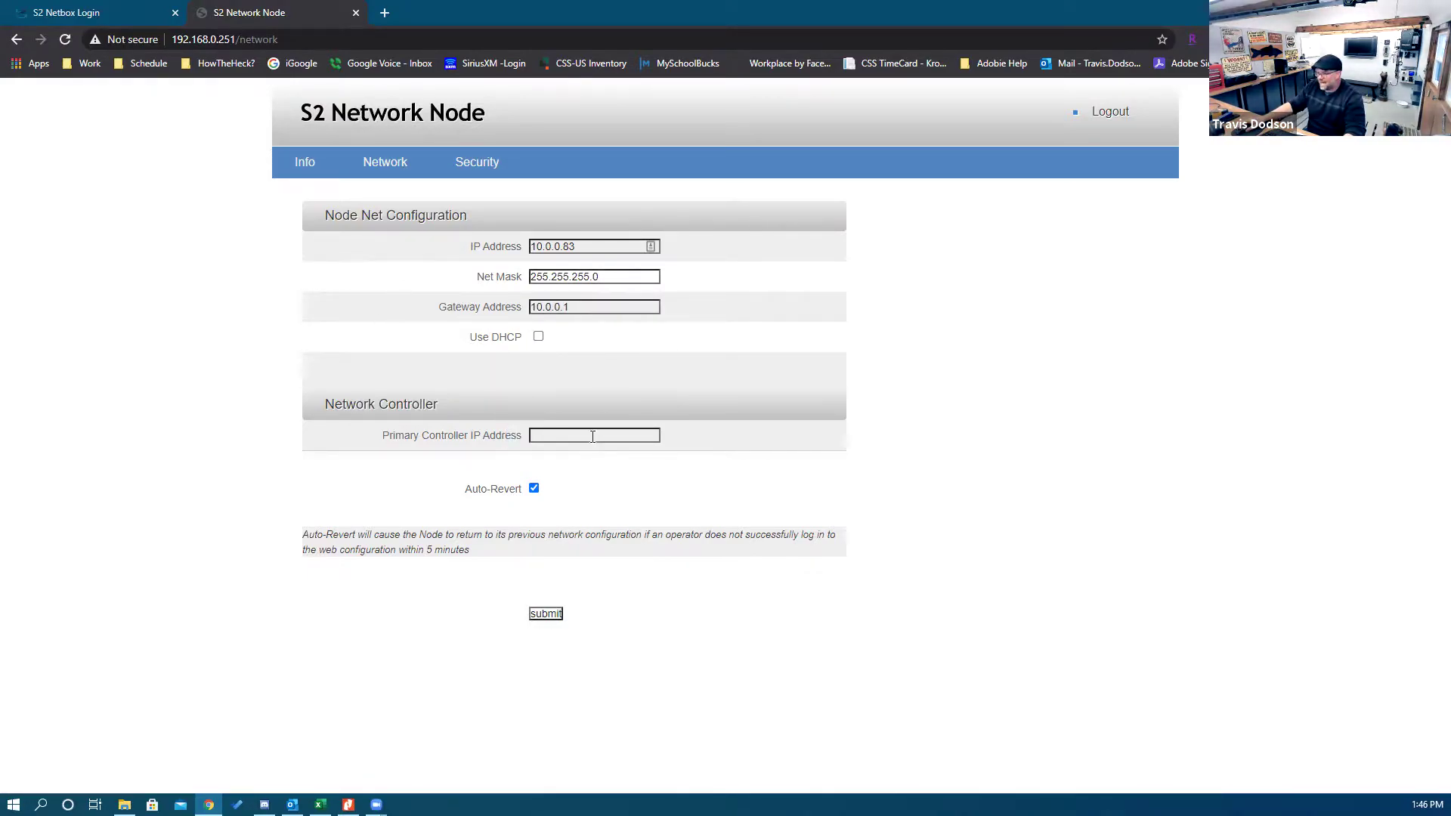
click(590, 436)
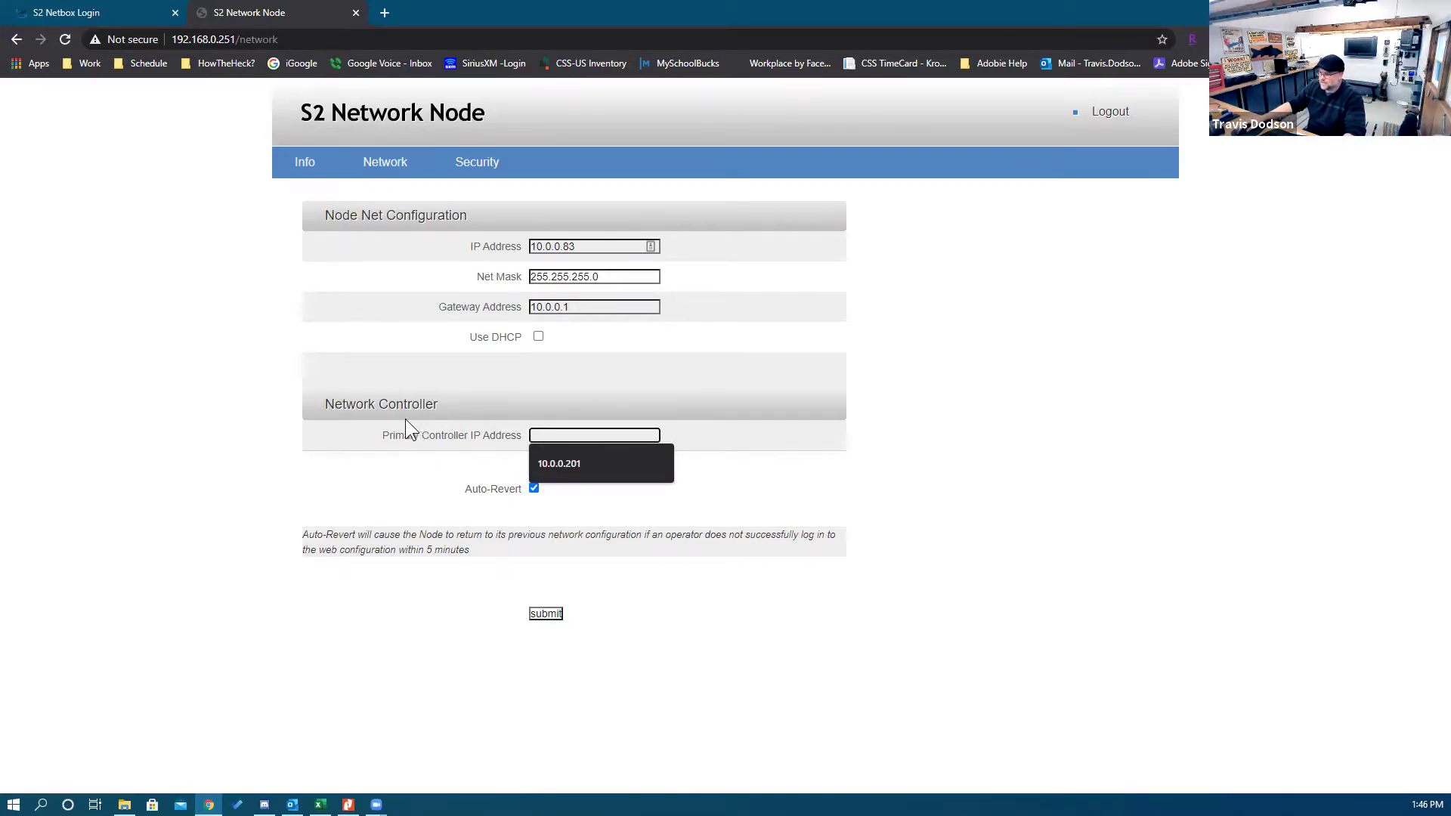
text(10.0.0.20)
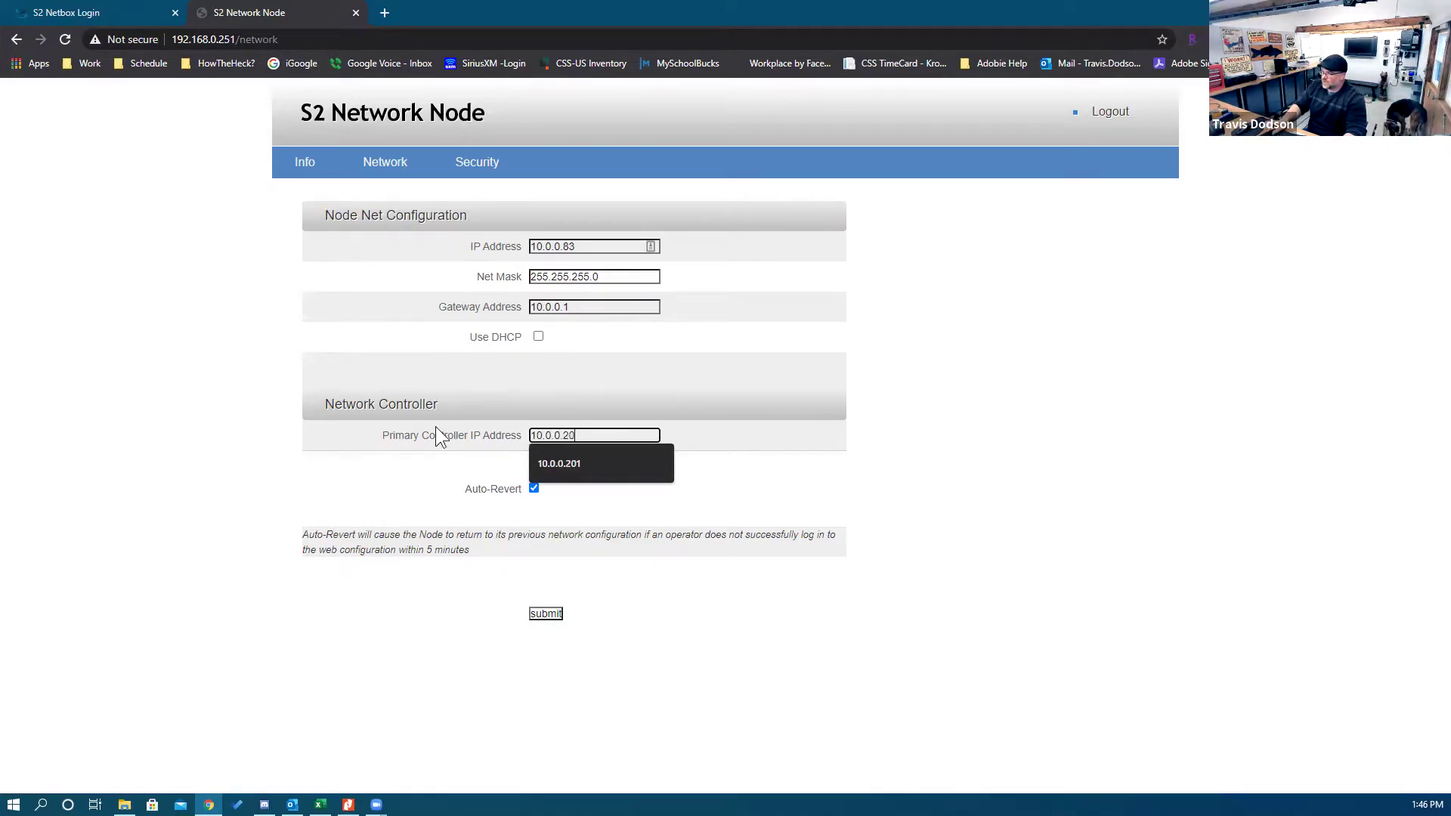
text(1)
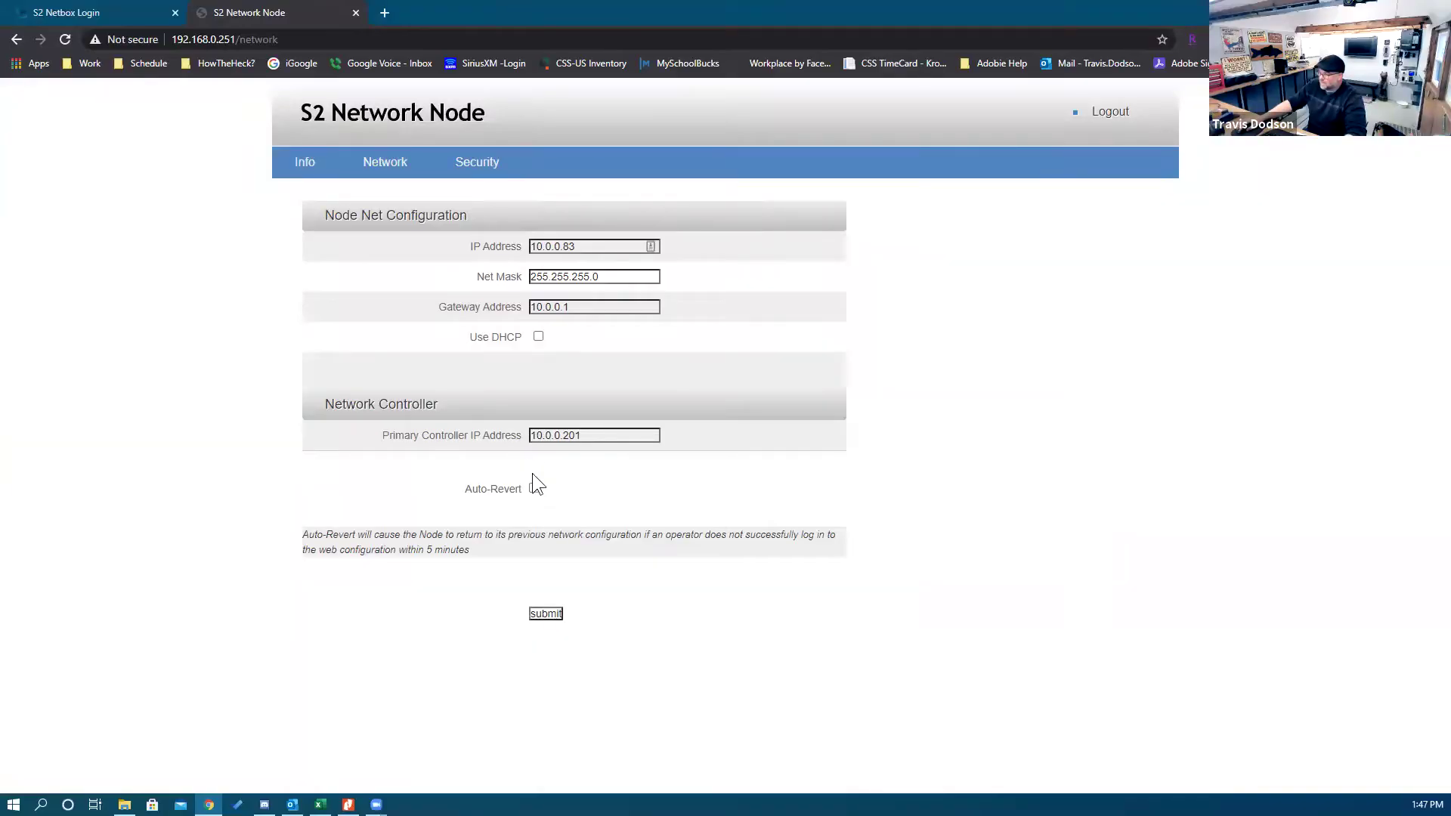
Step: Turn on Auto-Revert, submit the network settings, and accept both confirmation alerts
click(534, 488)
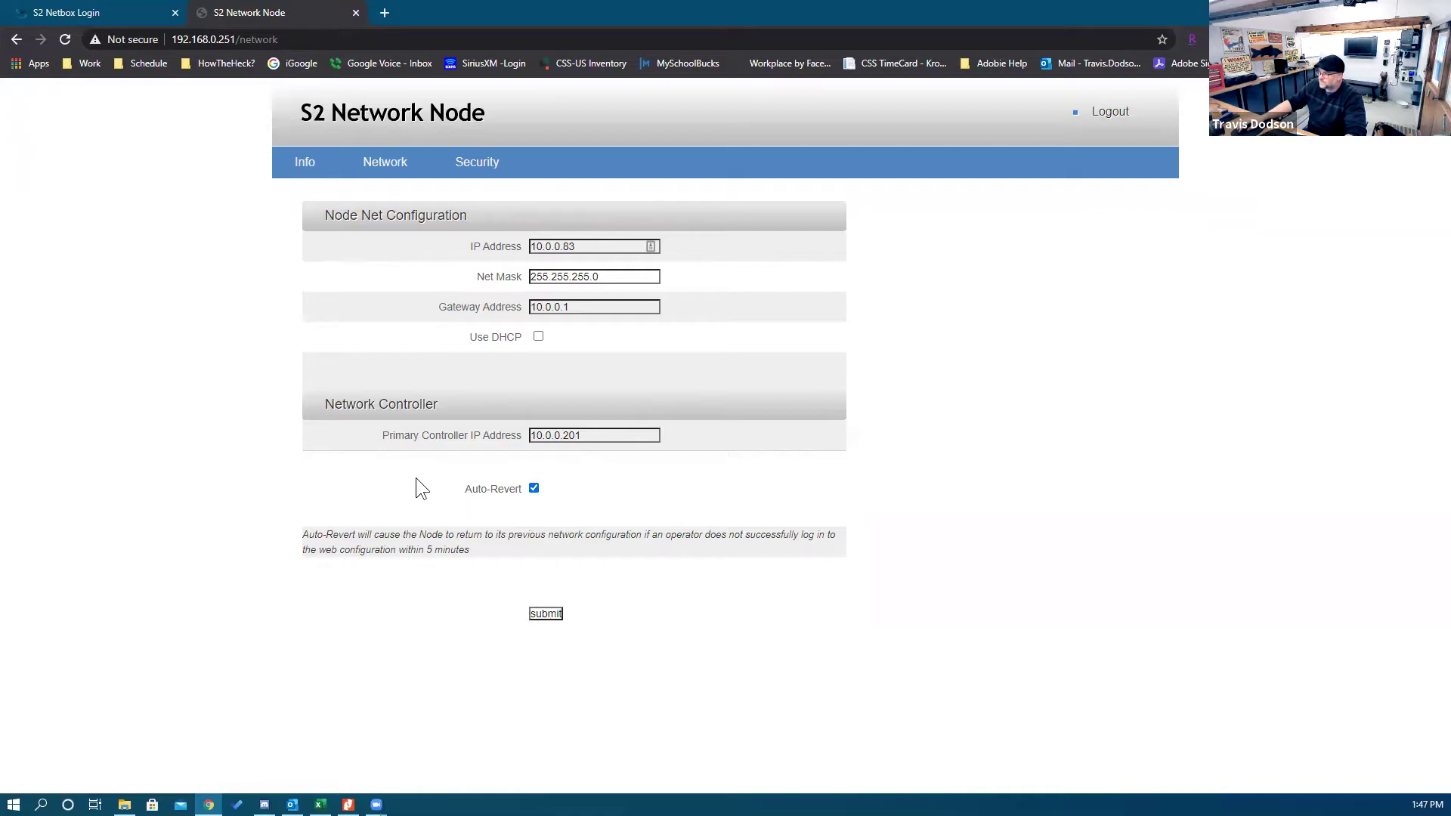
click(544, 613)
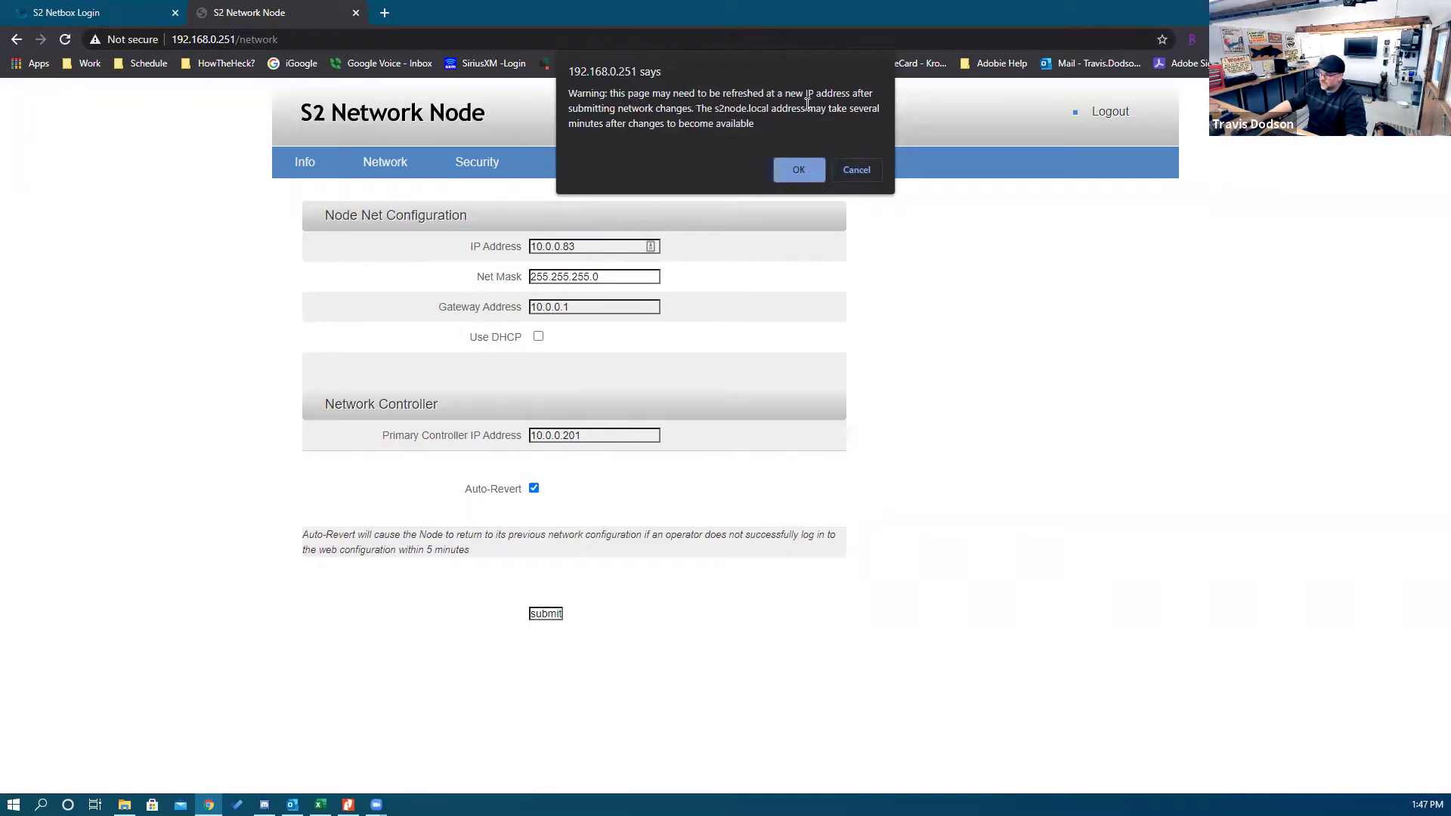
click(802, 173)
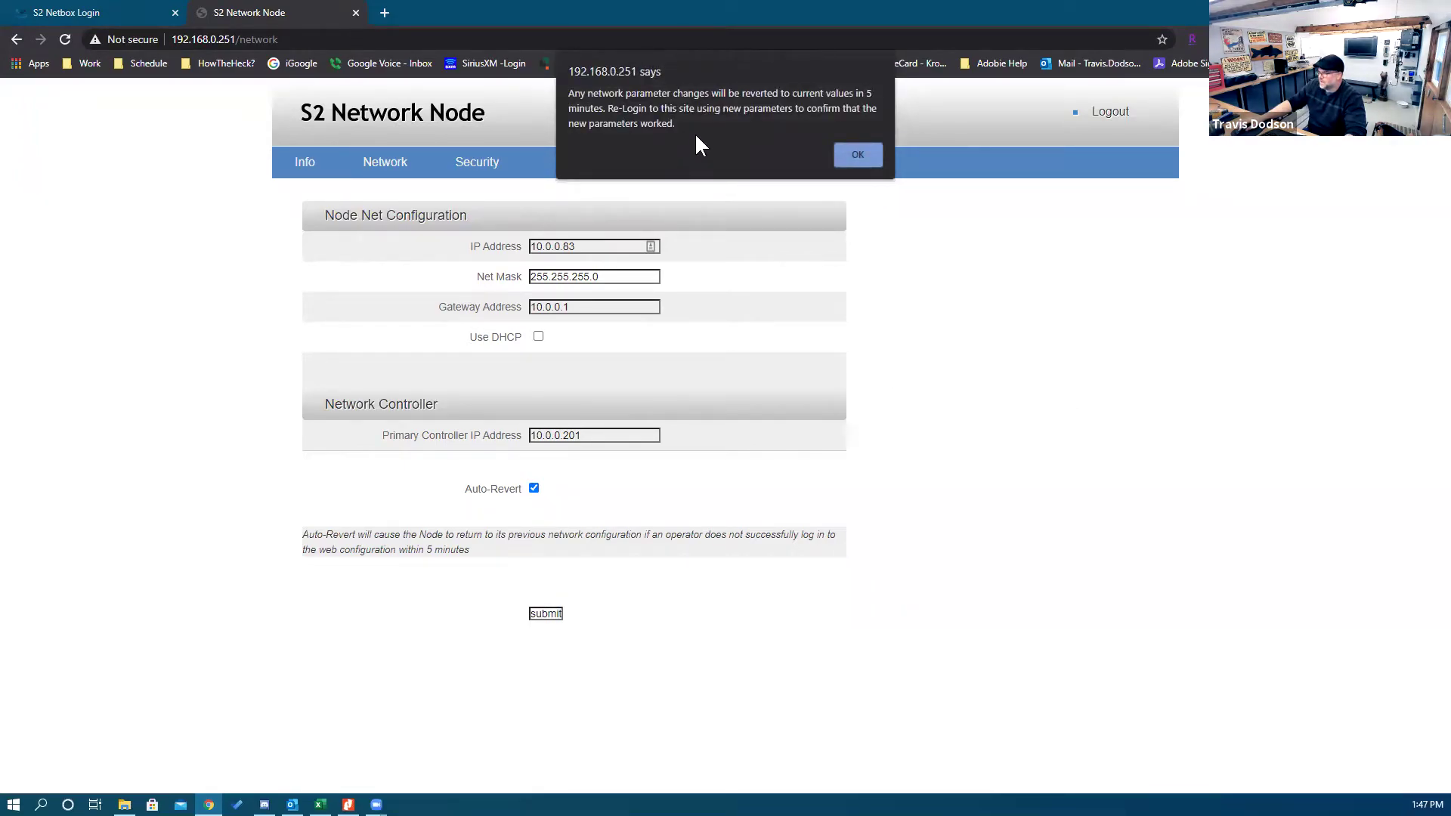
click(849, 150)
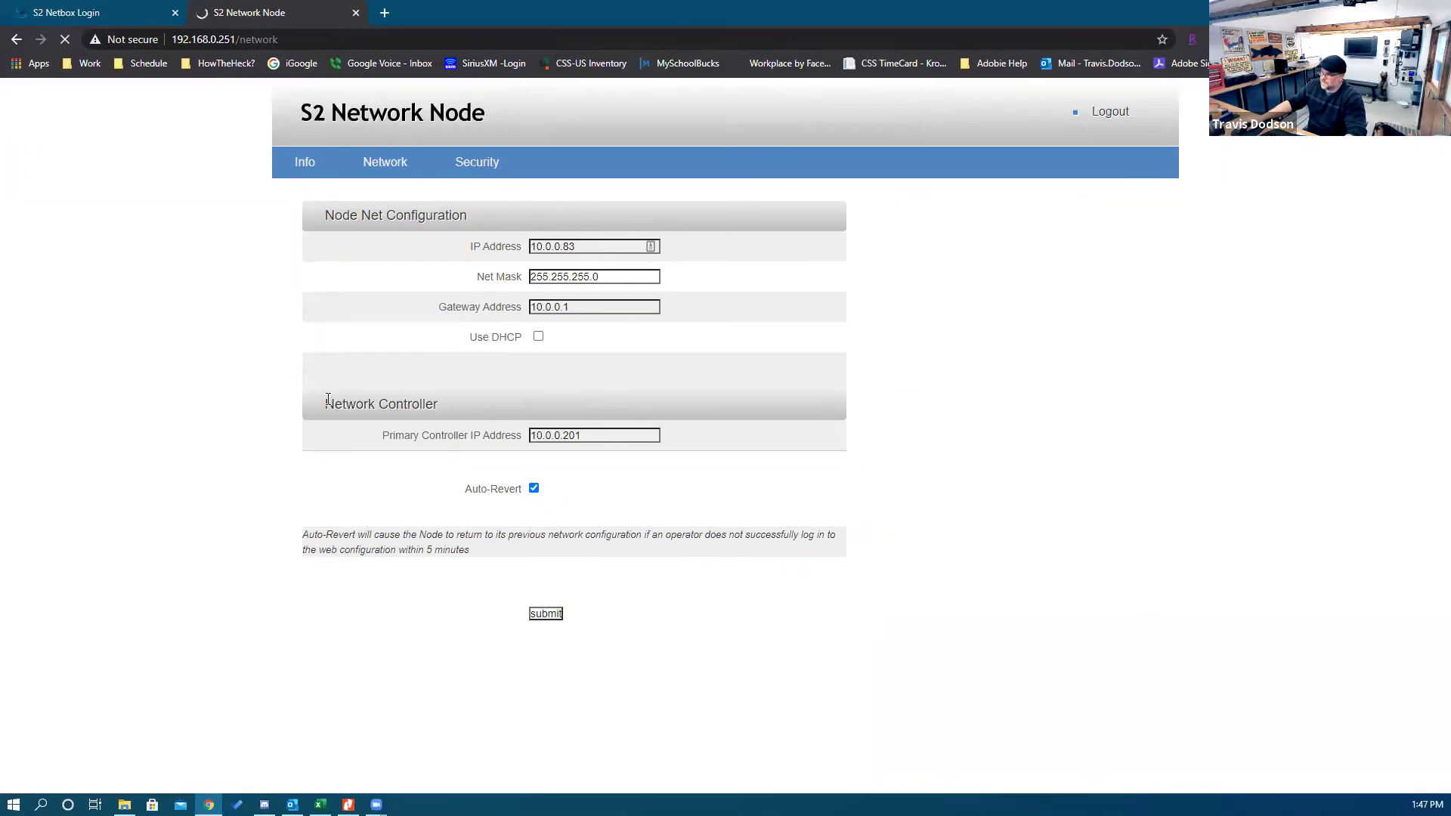
key(ctrl+Tab)
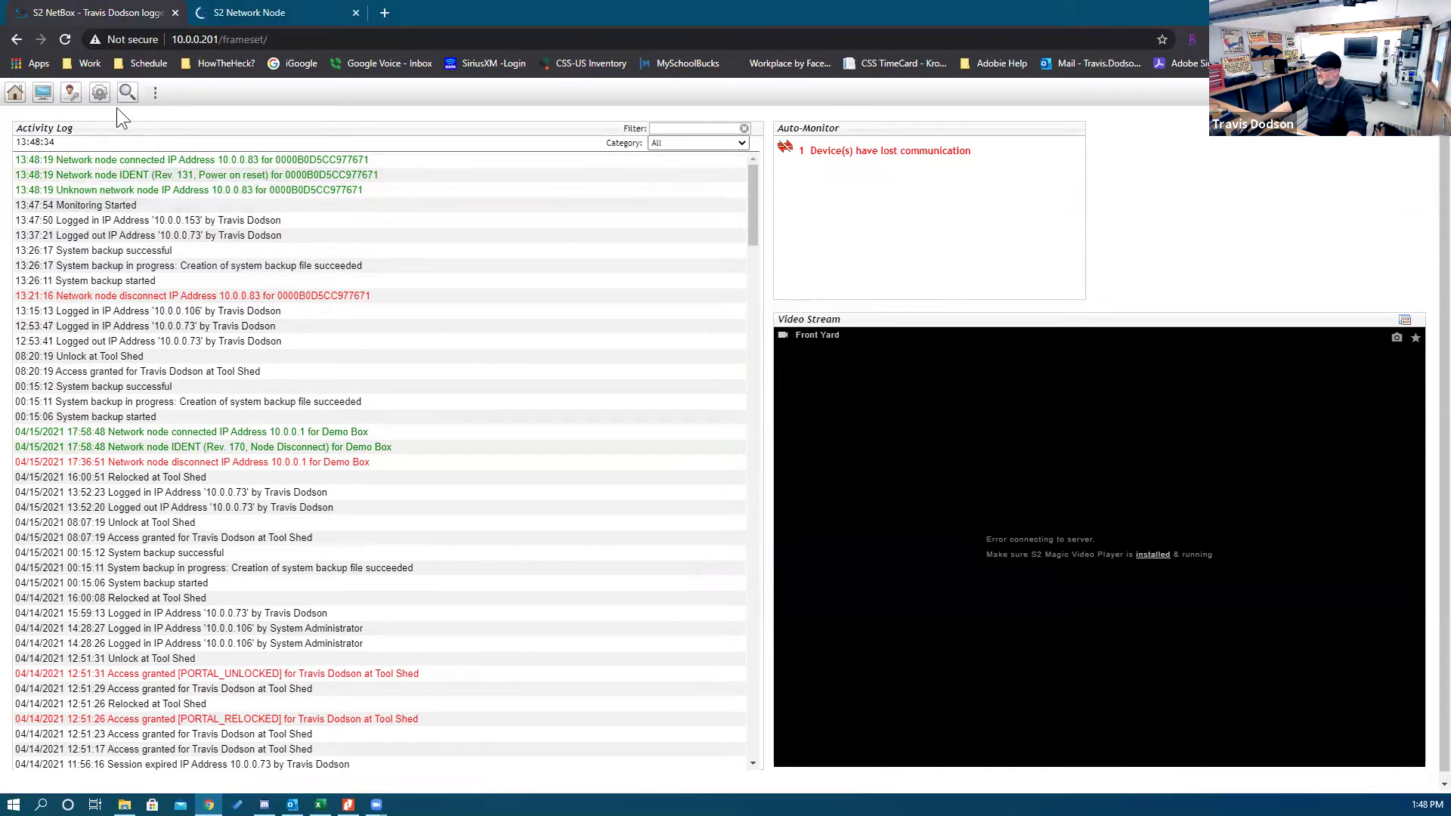
Step: Enable node 0000B0D5CC977671 via Site Settings > Node Status, save, and recheck the list
click(99, 92)
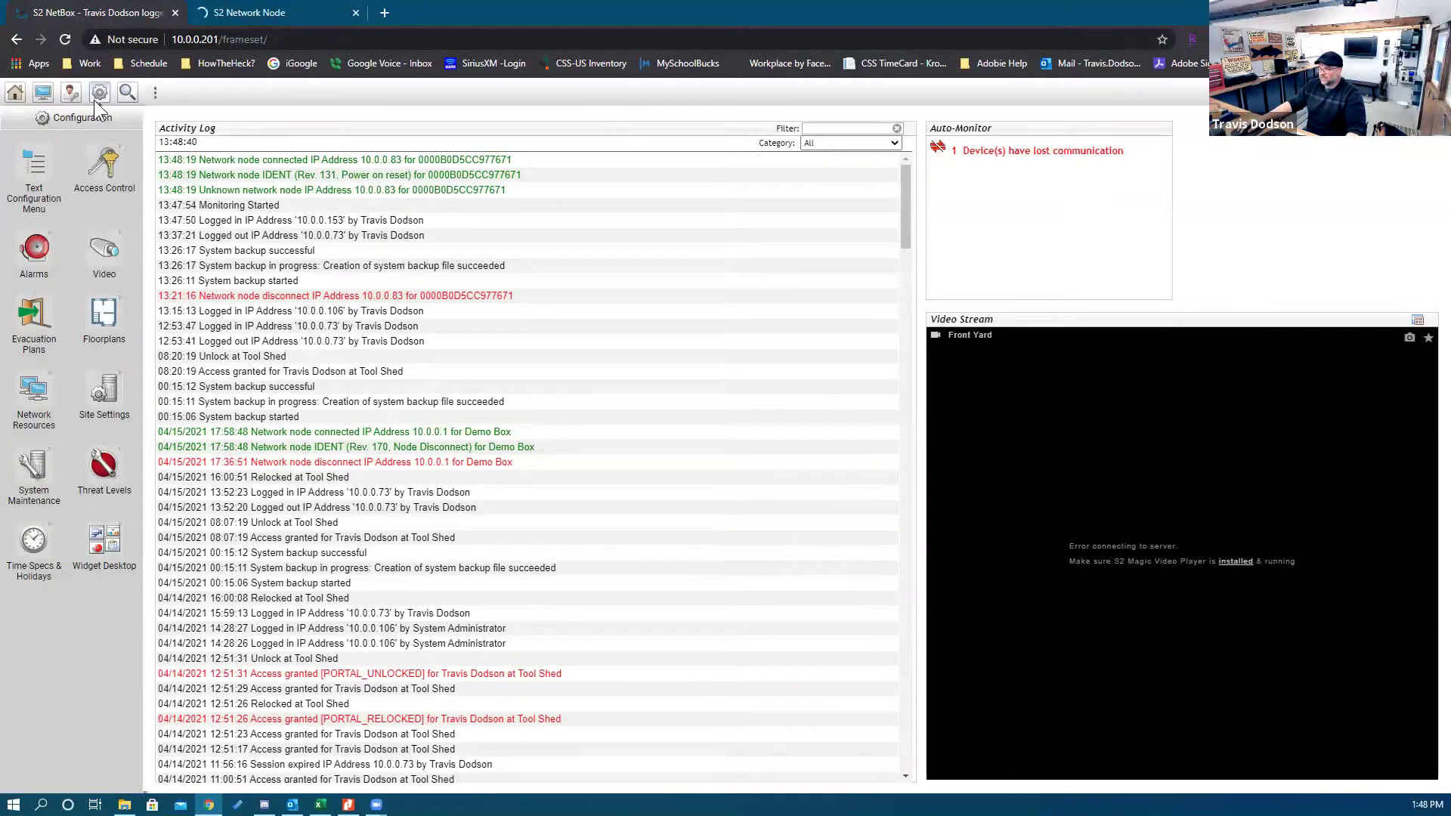
click(106, 393)
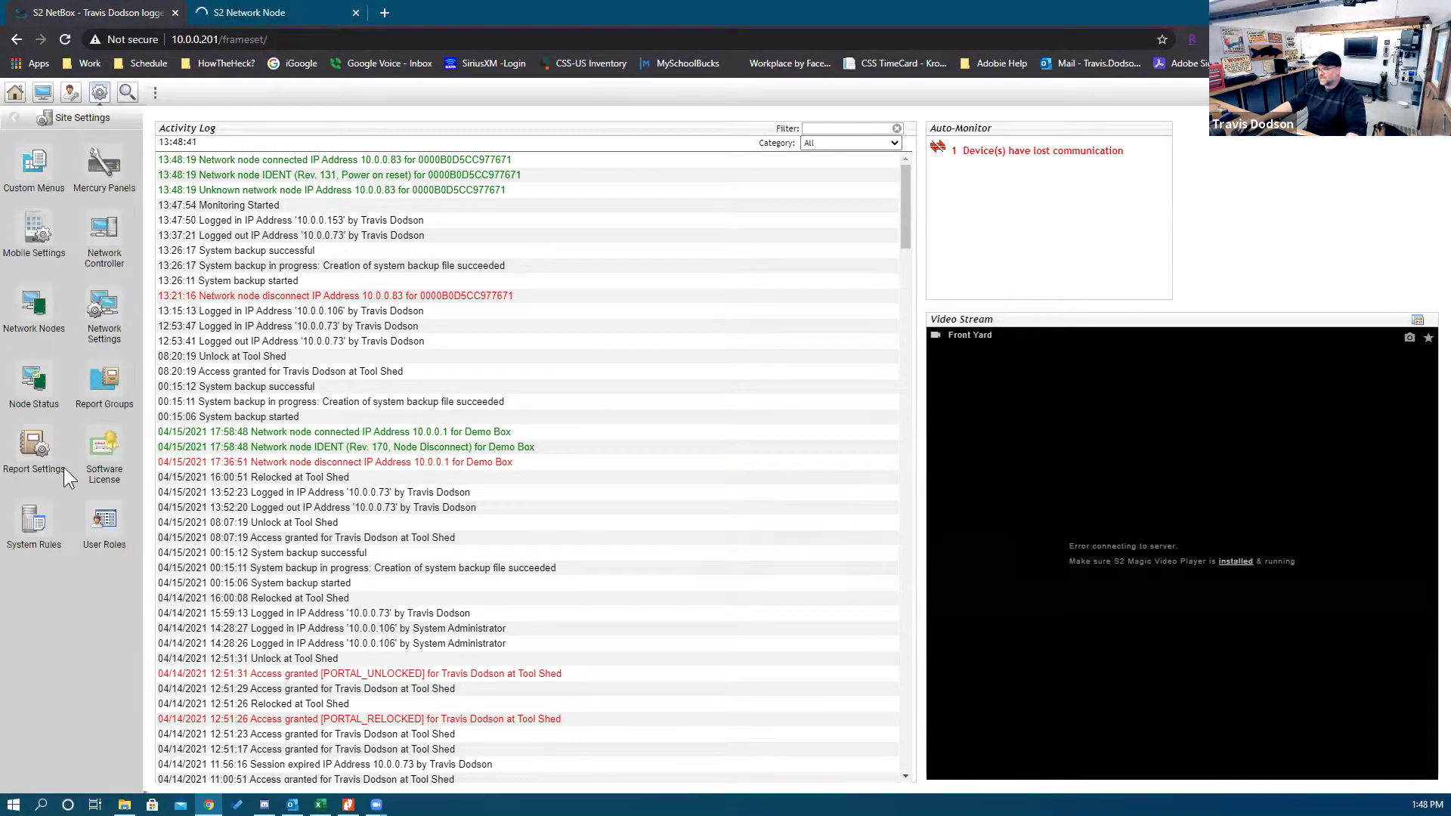
click(35, 376)
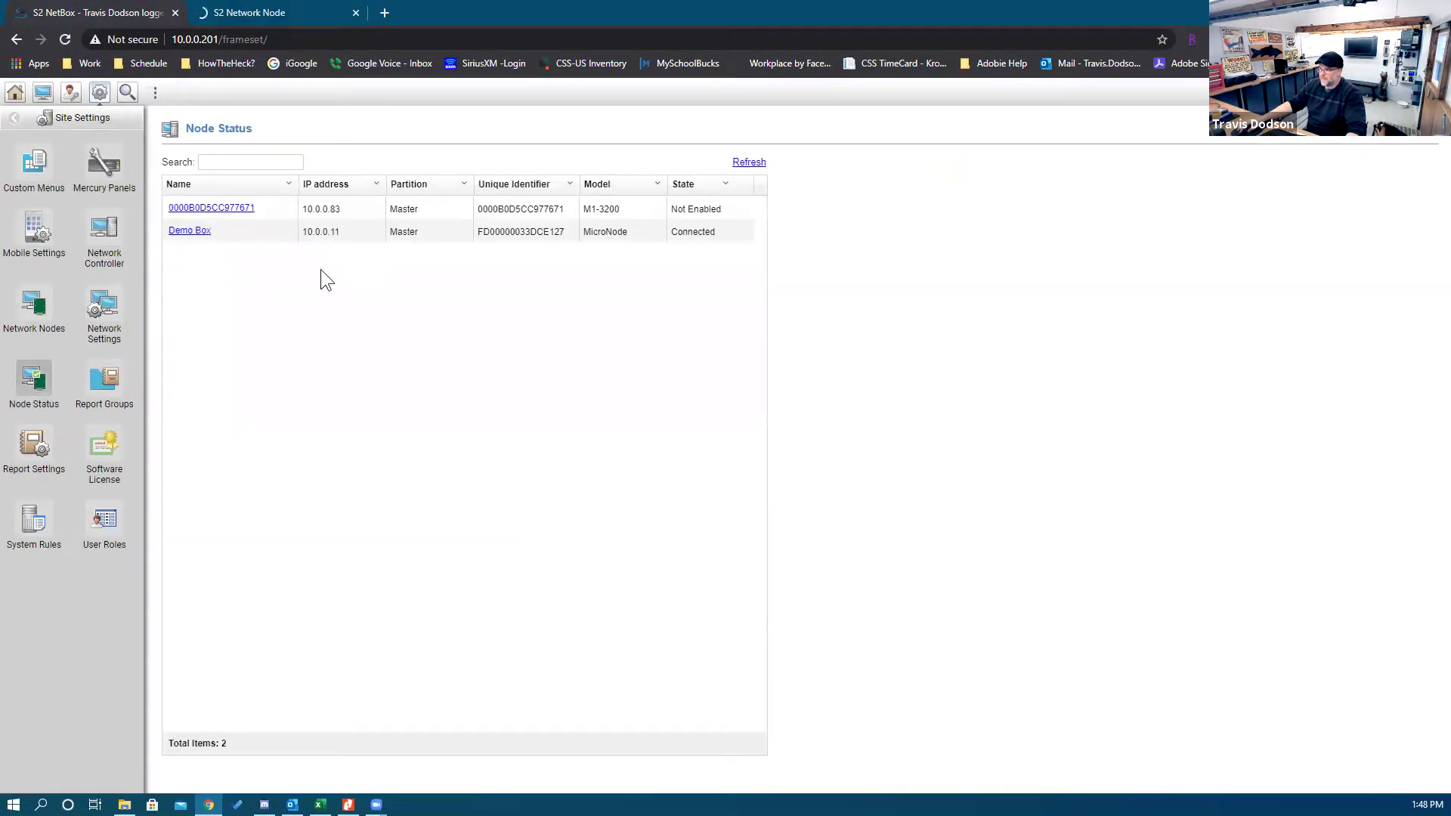
click(231, 208)
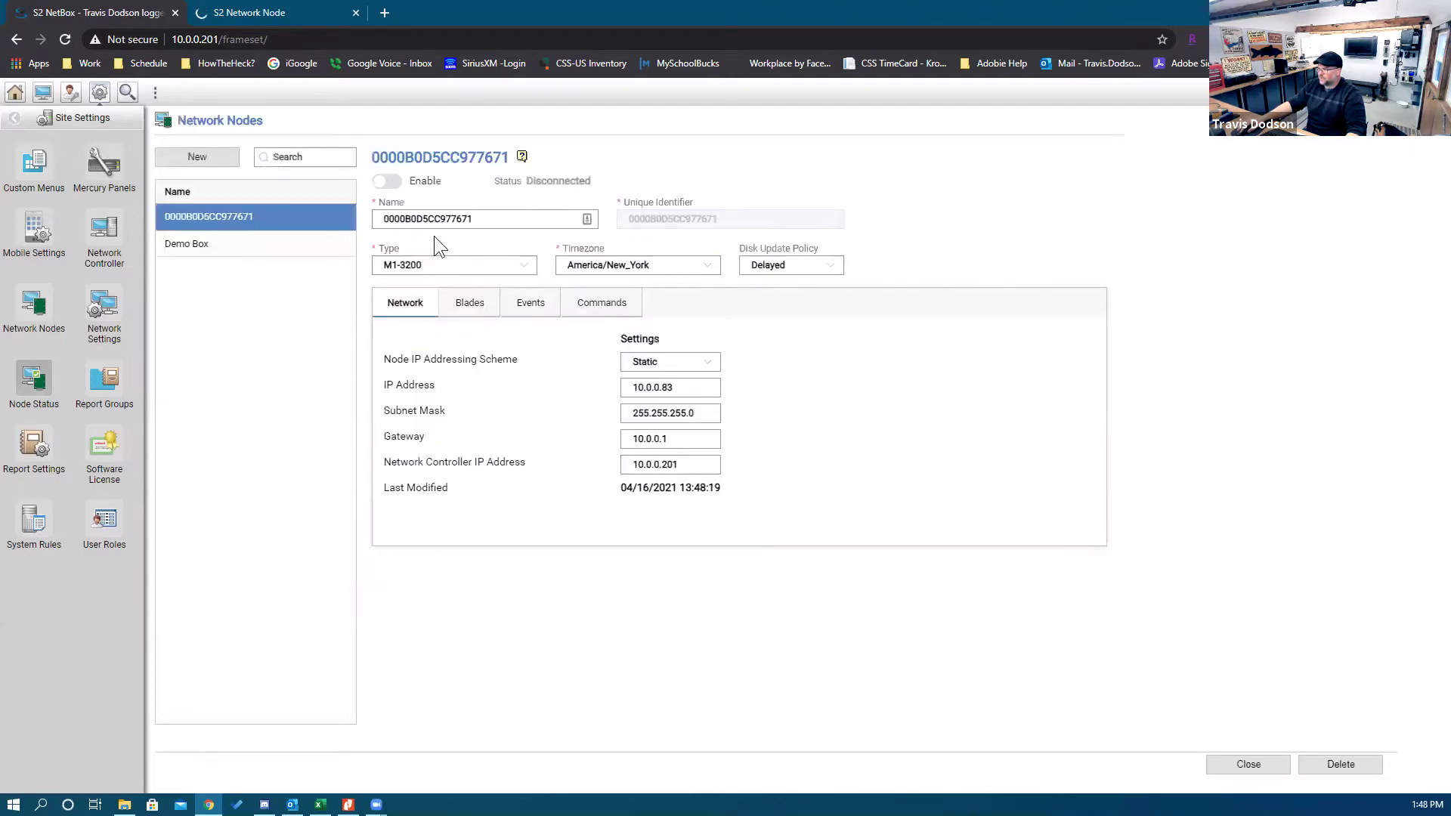
click(384, 183)
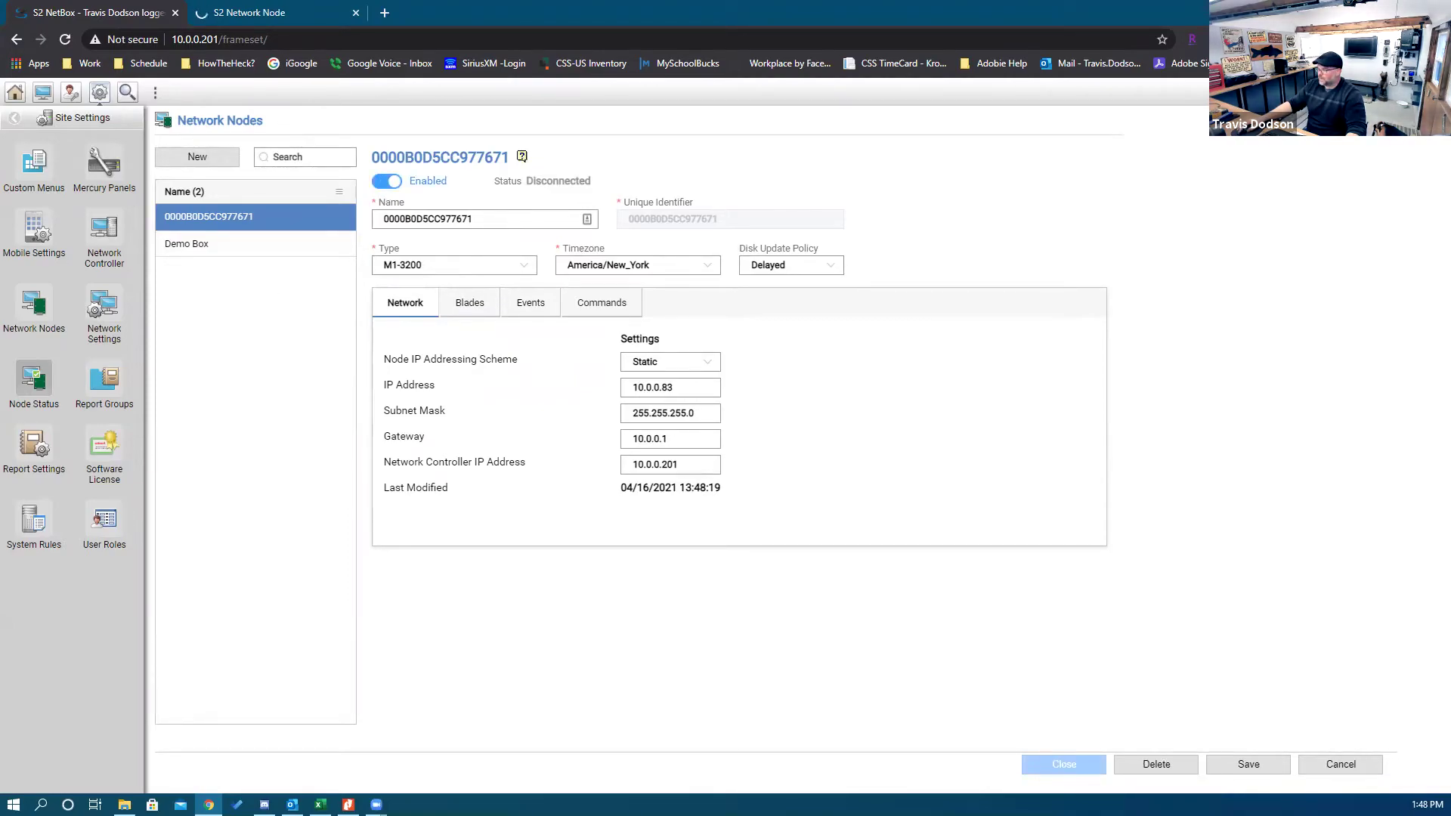
click(1243, 765)
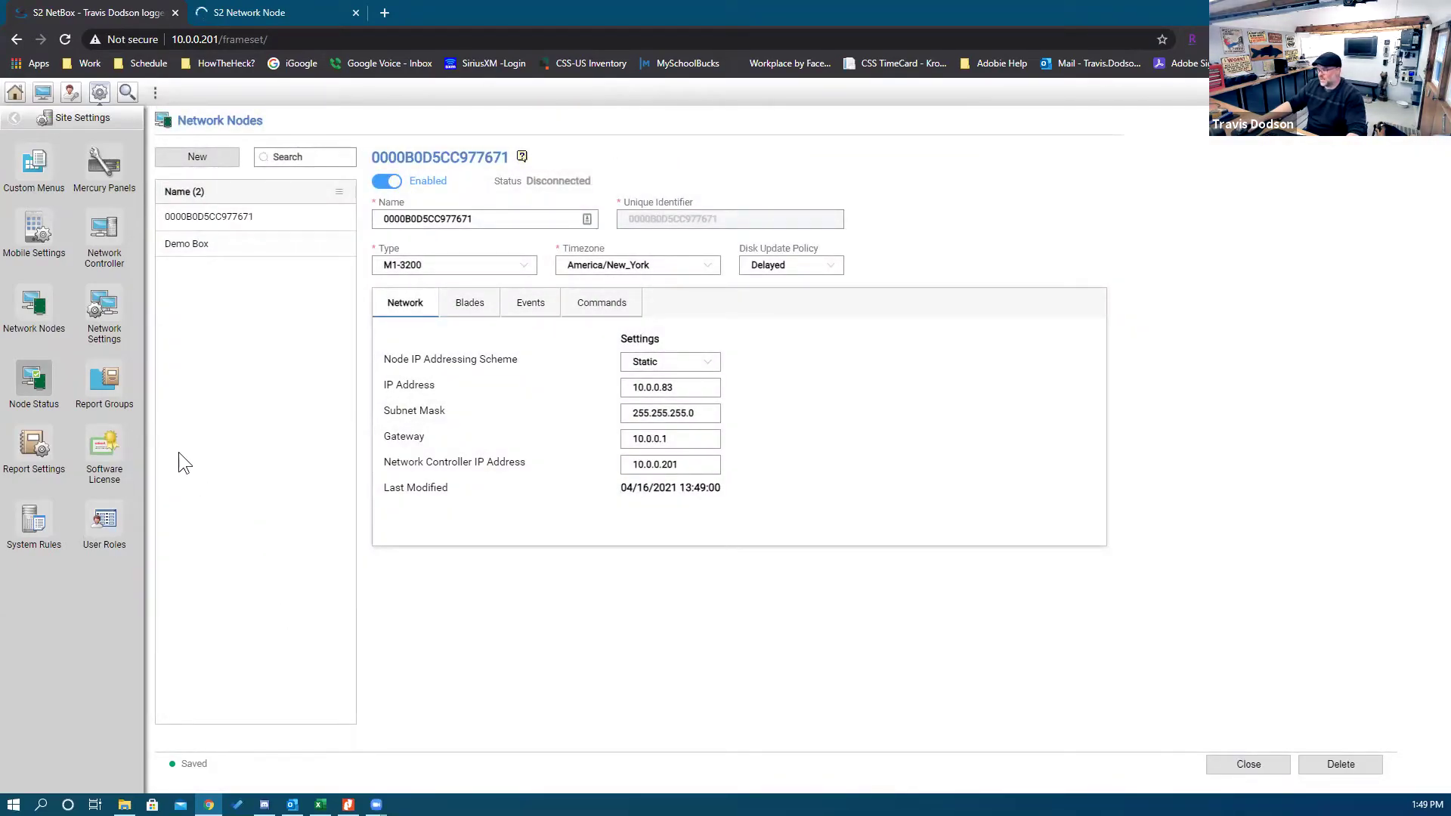
click(29, 385)
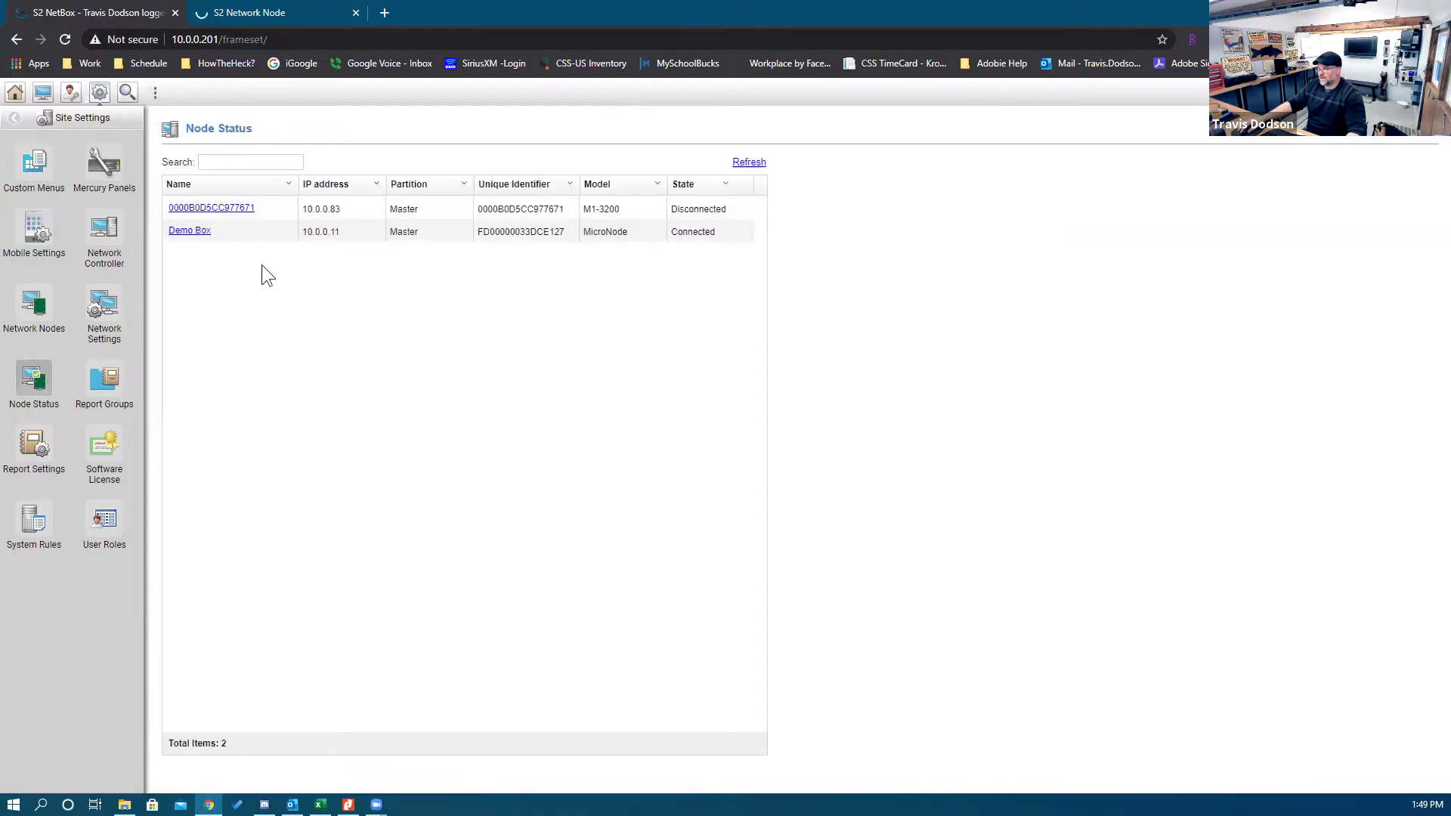